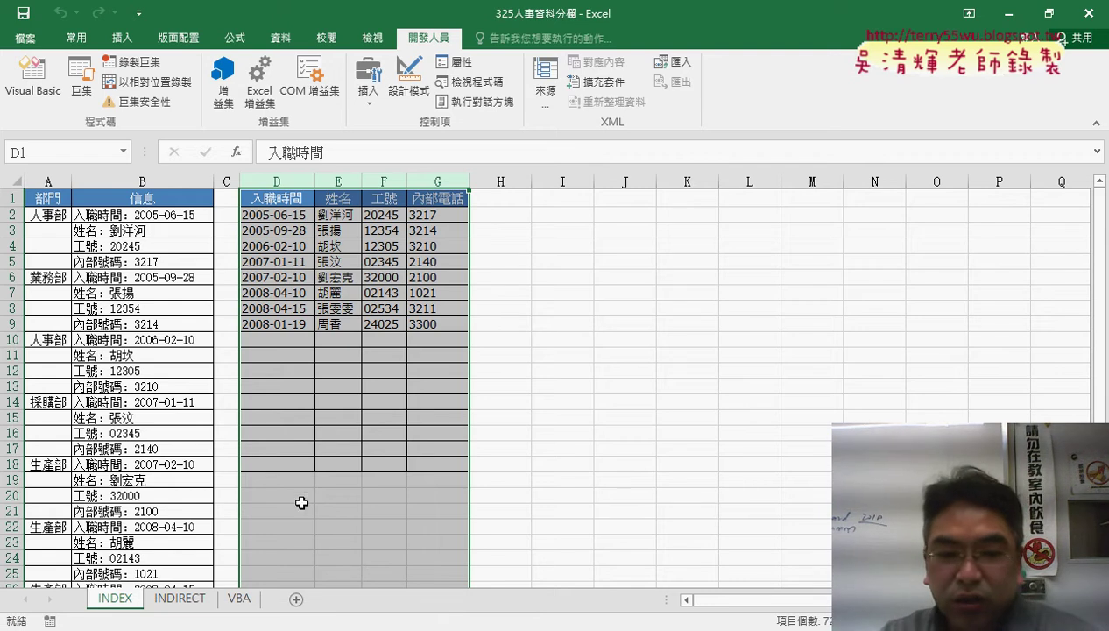
Step: On the INDIRECT sheet, delete the old MID/INDEX results in D2:G9, keeping the headers
{"action": "left_click", "coordinate": [187, 599]}
{"action": "left_click", "coordinate": [115, 602]}
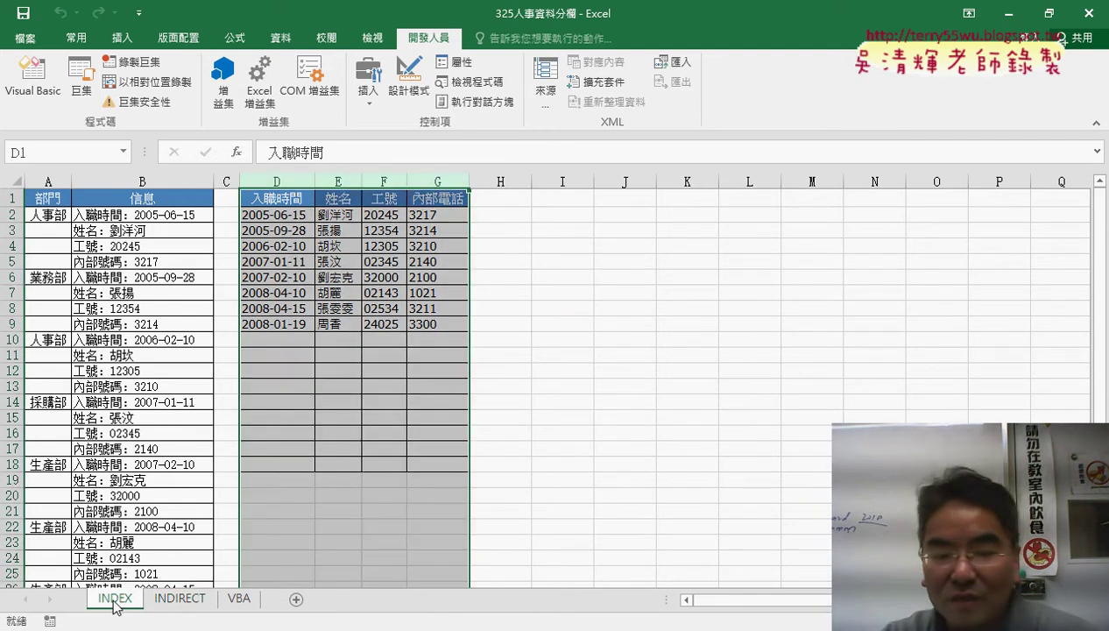
{"action": "left_click", "coordinate": [184, 598]}
{"action": "left_click", "coordinate": [280, 218]}
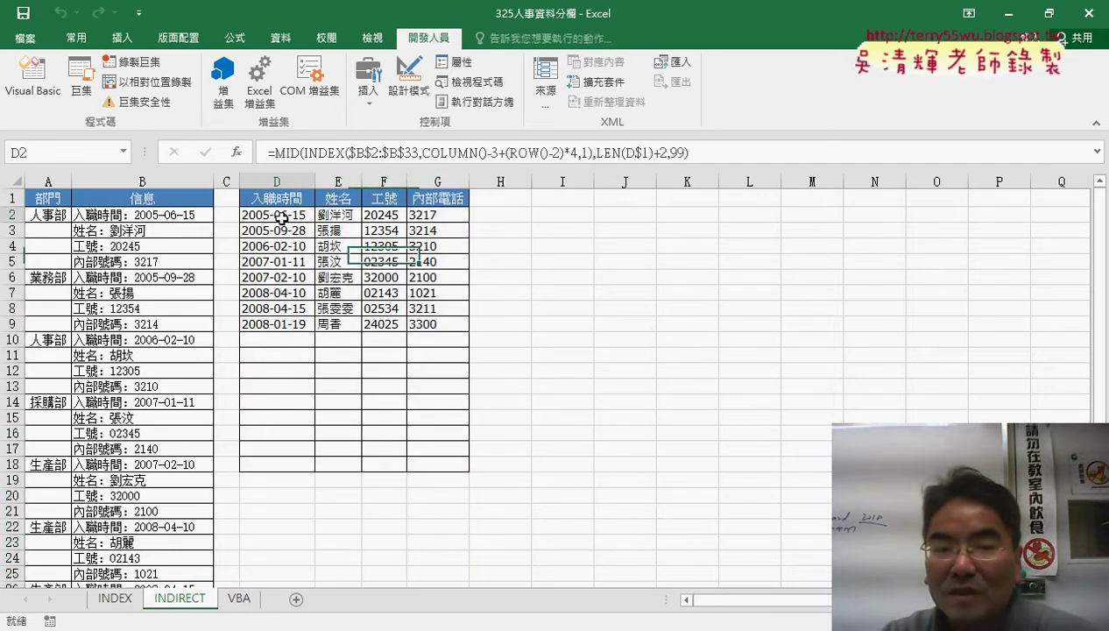
{"action": "left_click_drag", "start_coordinate": [280, 217], "coordinate": [435, 324]}
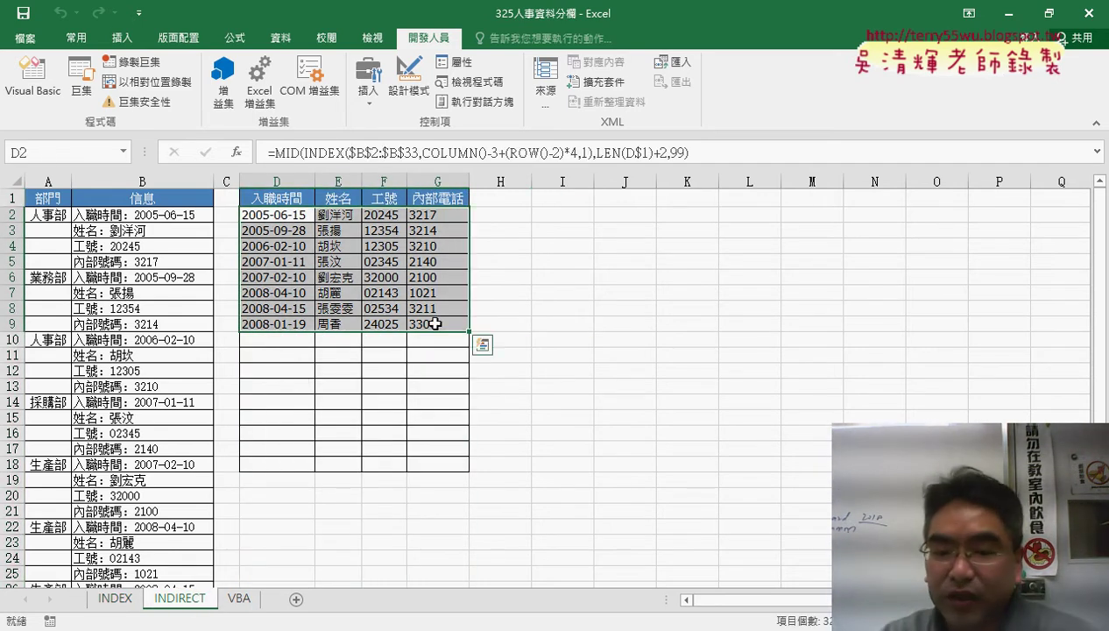
{"action": "key", "text": "Delete"}
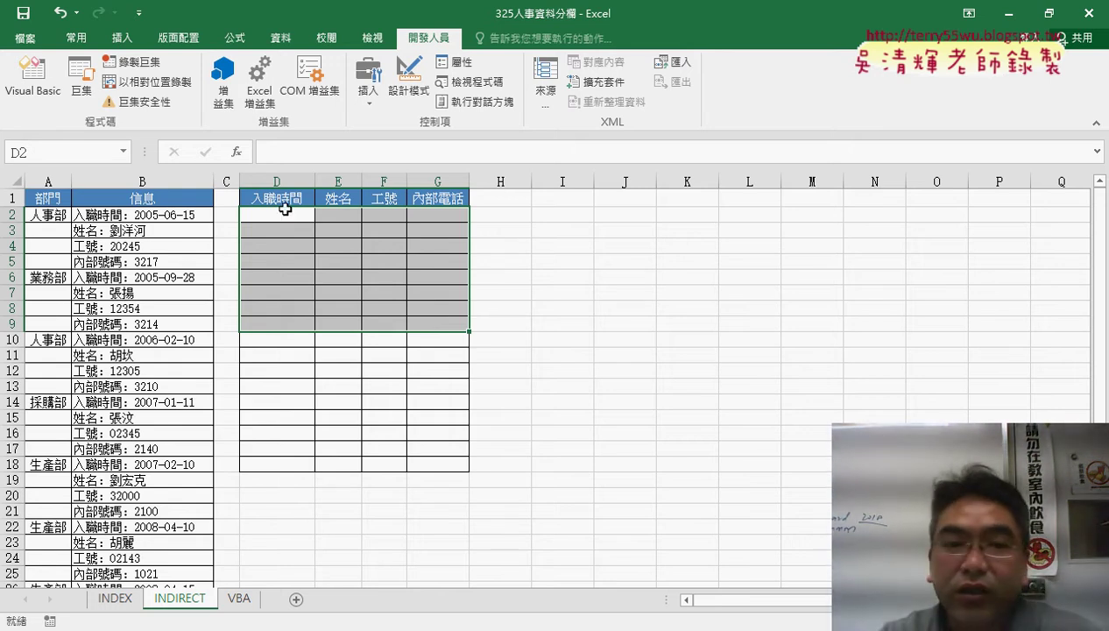
Step: Insert the INDIRECT function into D2 from the Lookup & Reference category
{"action": "left_click", "coordinate": [277, 208]}
{"action": "left_click", "coordinate": [238, 151]}
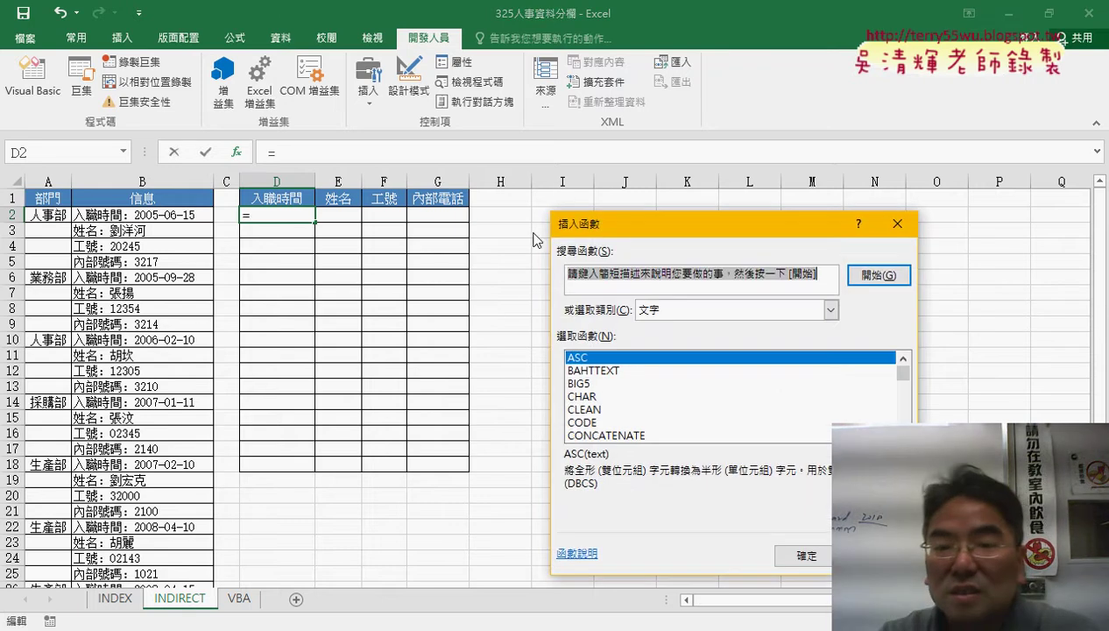
{"action": "left_click", "coordinate": [698, 307]}
{"action": "left_click", "coordinate": [693, 405]}
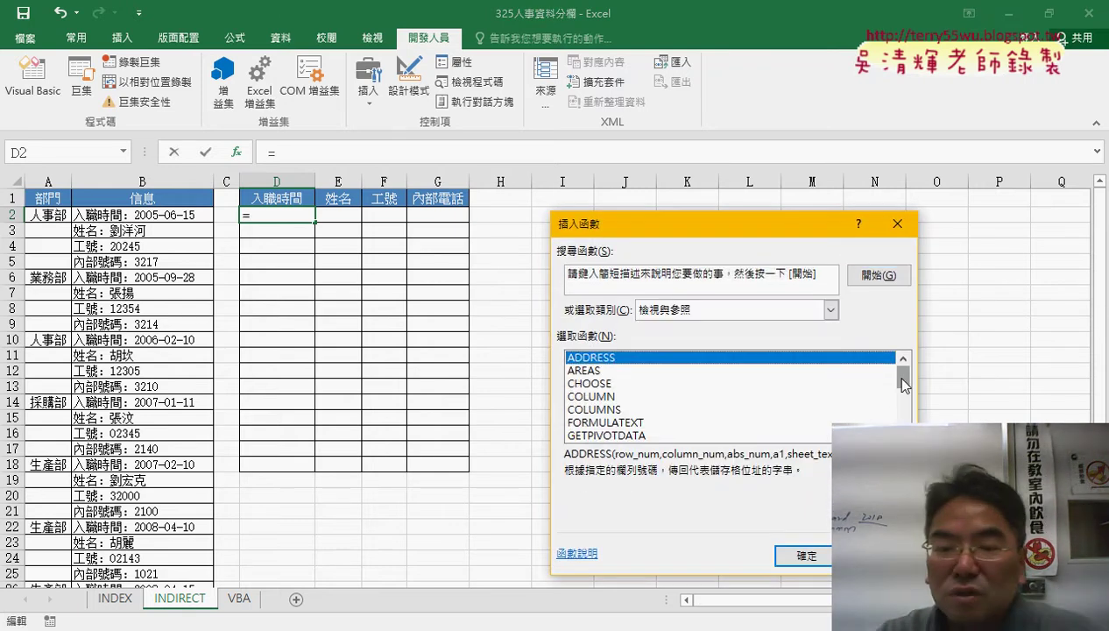
{"action": "scroll", "coordinate": [902, 391], "scroll_direction": "down", "scroll_amount": 1}
{"action": "left_click_drag", "start_coordinate": [902, 391], "coordinate": [903, 404]}
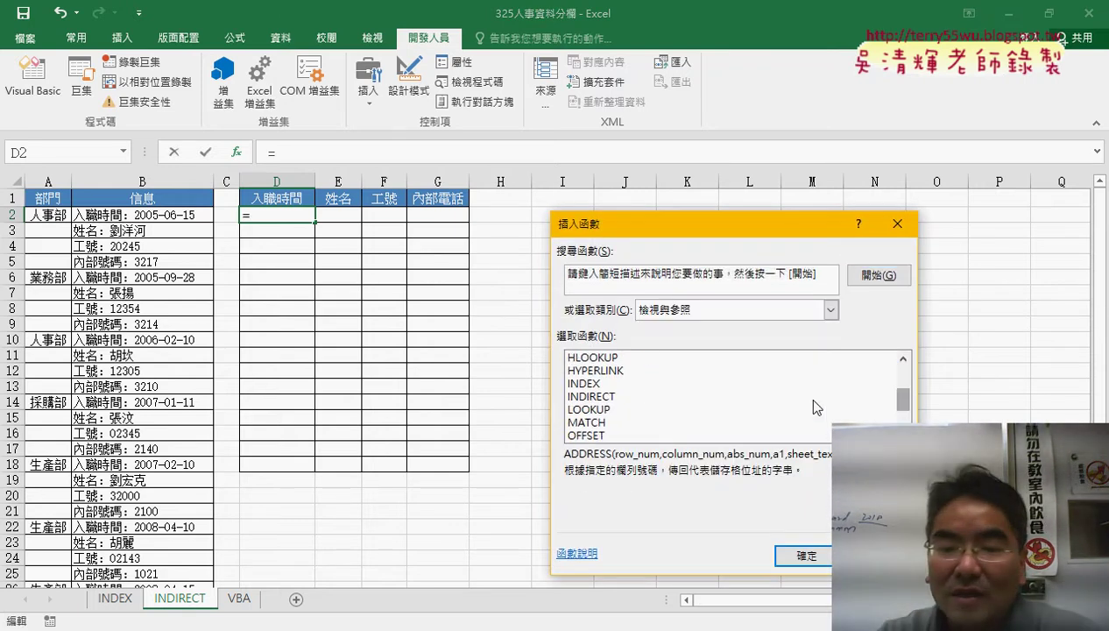
{"action": "left_click", "coordinate": [633, 396]}
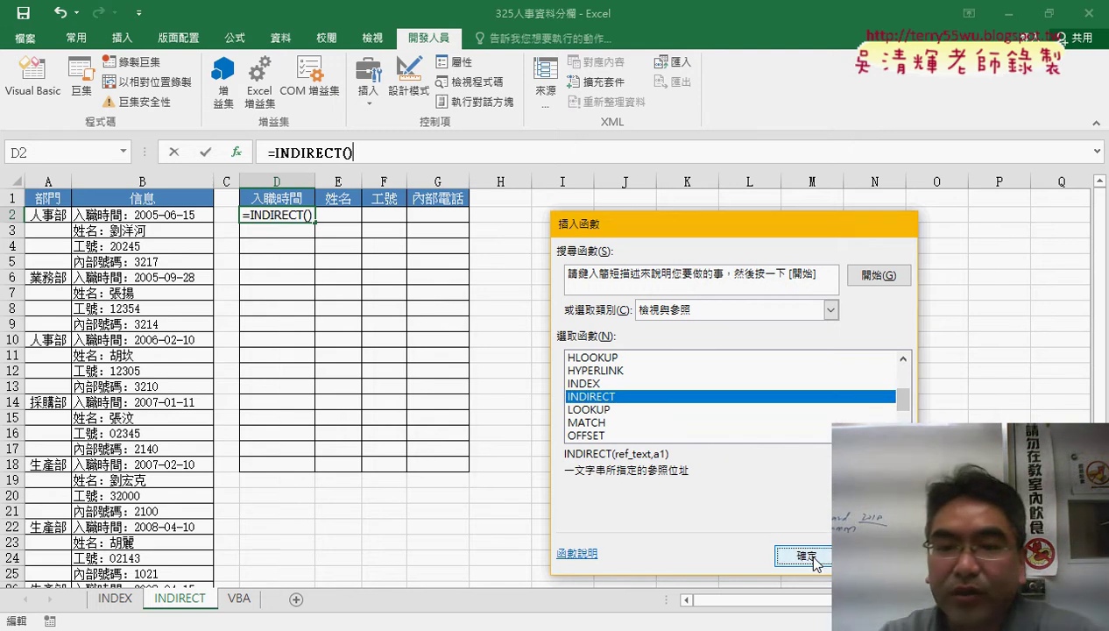
{"action": "left_click", "coordinate": [804, 556]}
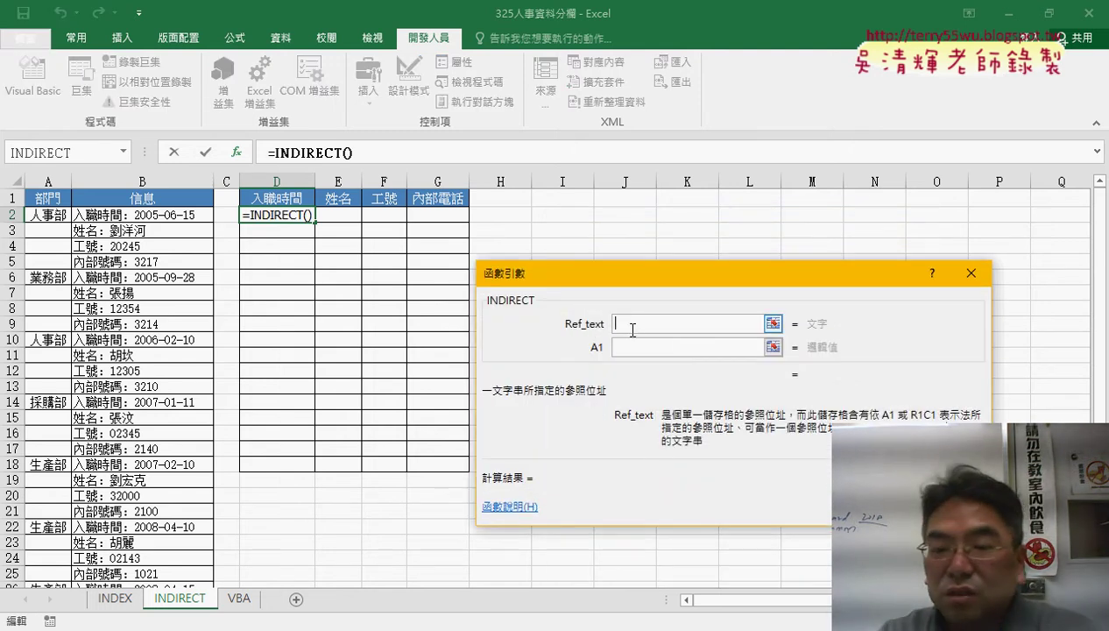
Step: Enter "B2" as the Ref_text to make D2 =INDIRECT("B2")
{"action": "left_click", "coordinate": [137, 219]}
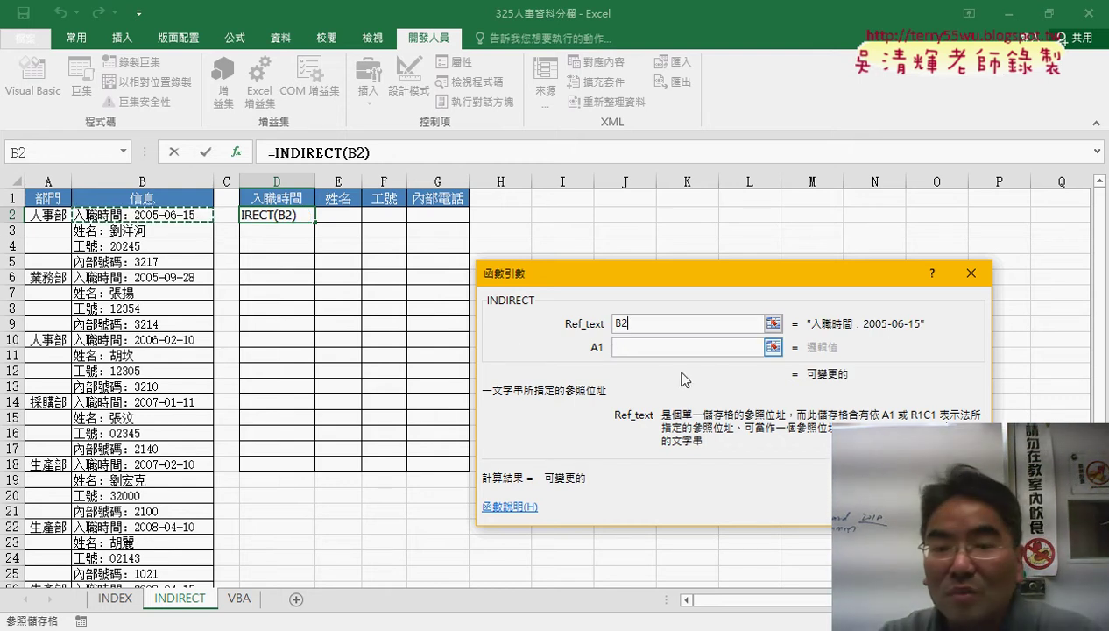
{"action": "left_click", "coordinate": [617, 324]}
{"action": "type", "text": "\"B2"}
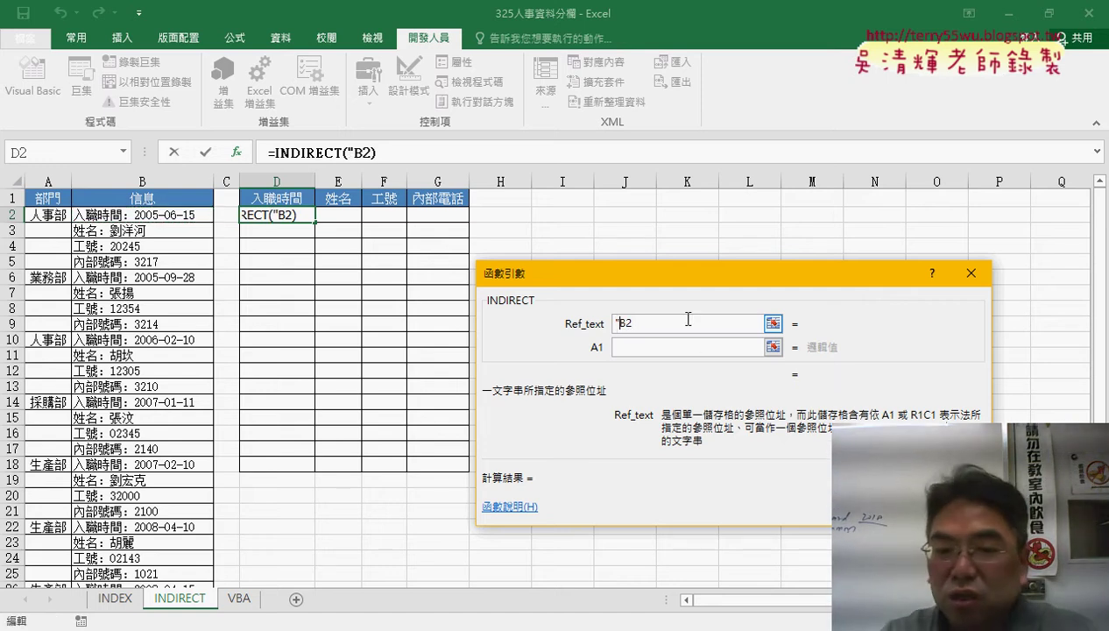
{"action": "type", "text": "\""}
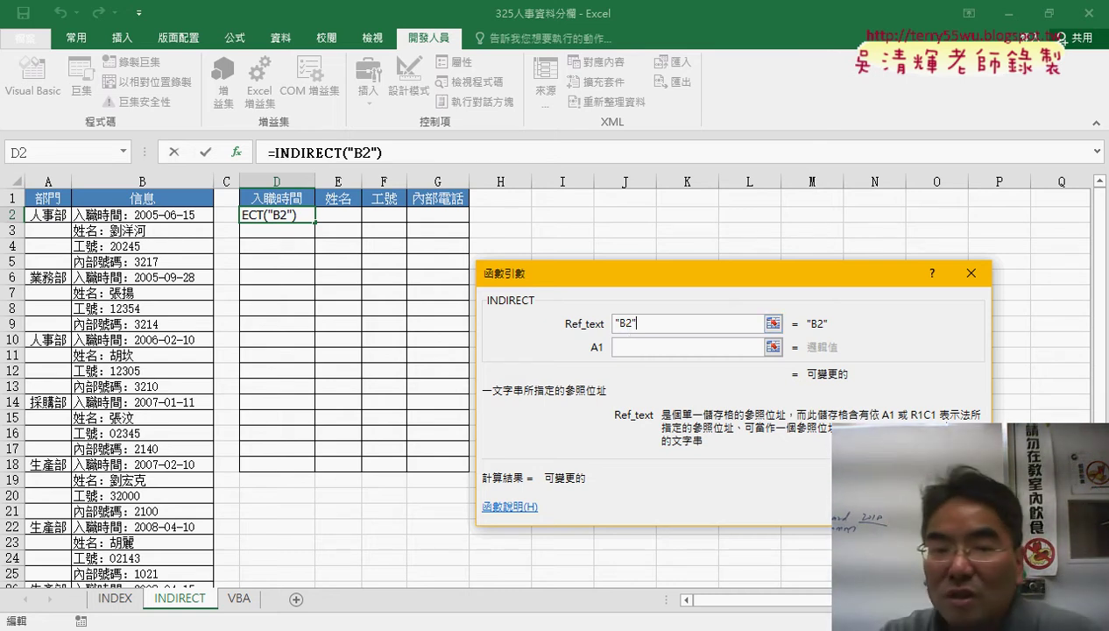
{"action": "key", "text": "Return"}
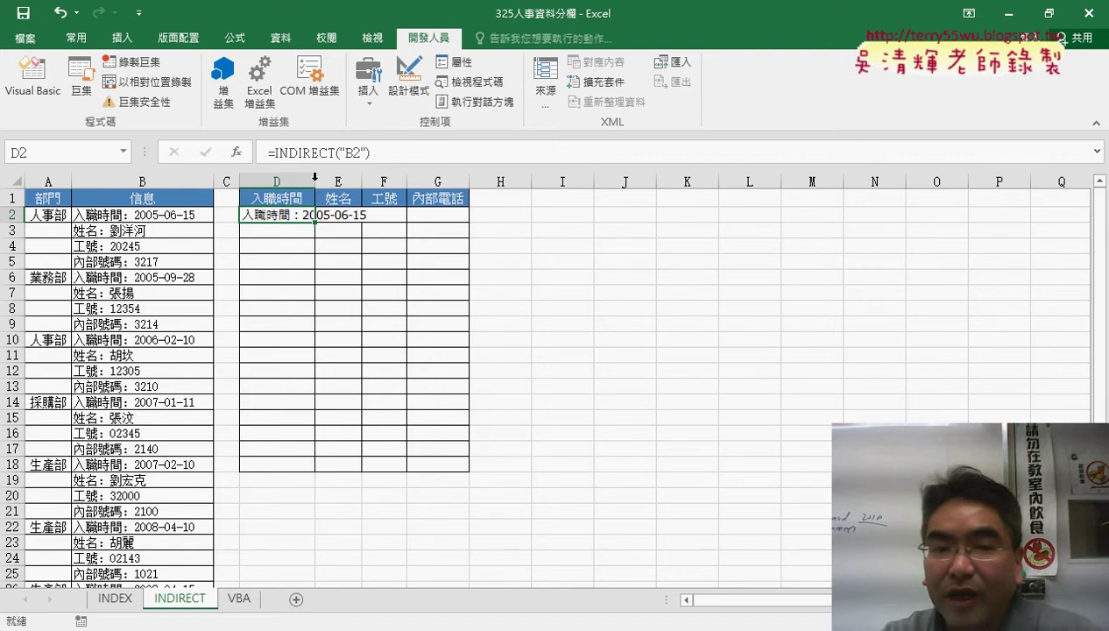
Step: Autofit column D to the D2 text and look over cells E2 through G2
{"action": "double_click", "coordinate": [315, 178]}
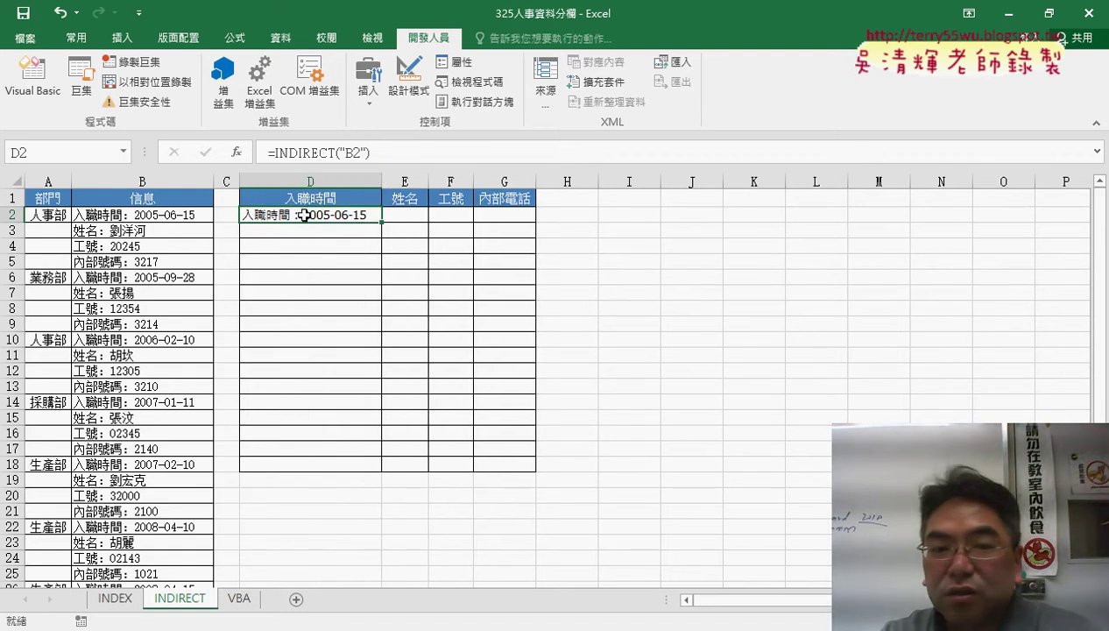
{"action": "left_click", "coordinate": [405, 215]}
{"action": "left_click", "coordinate": [311, 215]}
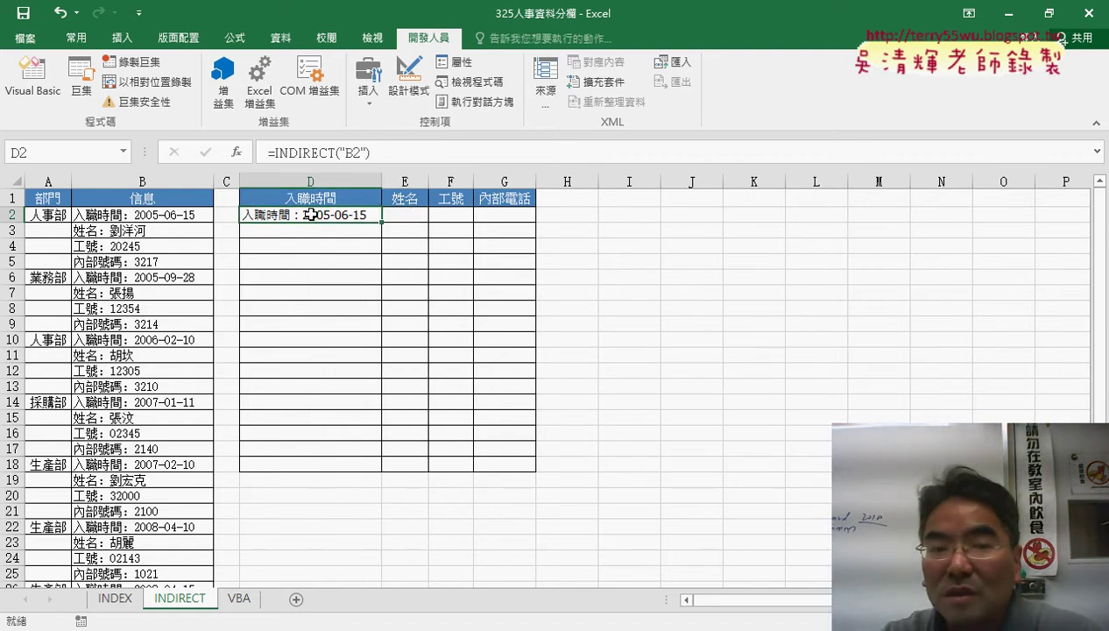
{"action": "left_click", "coordinate": [399, 216]}
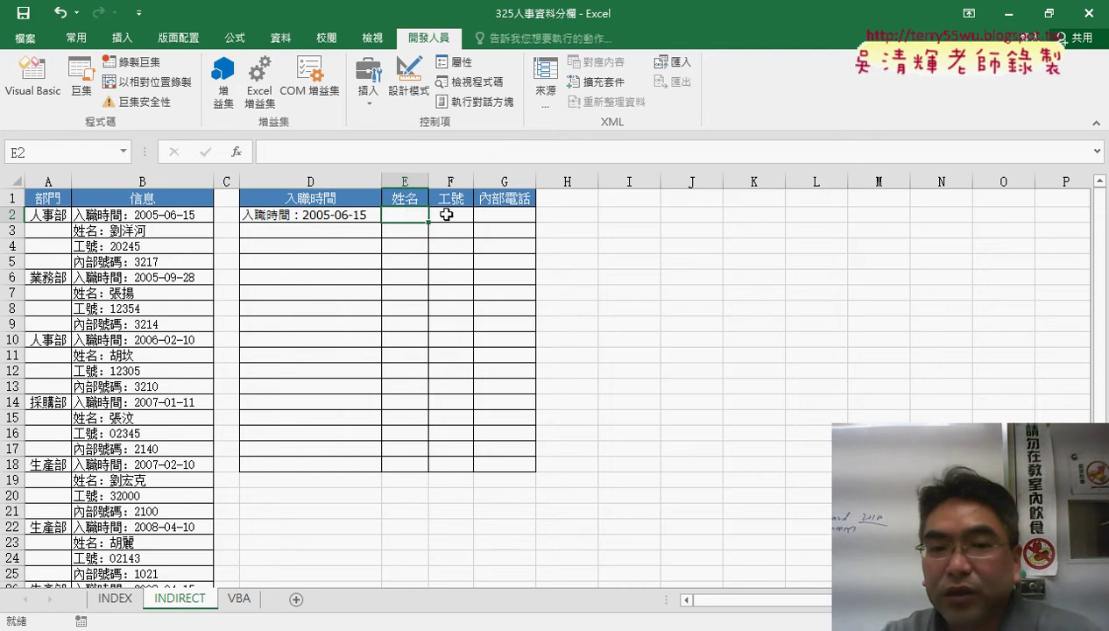
{"action": "left_click", "coordinate": [447, 214]}
{"action": "left_click", "coordinate": [502, 215]}
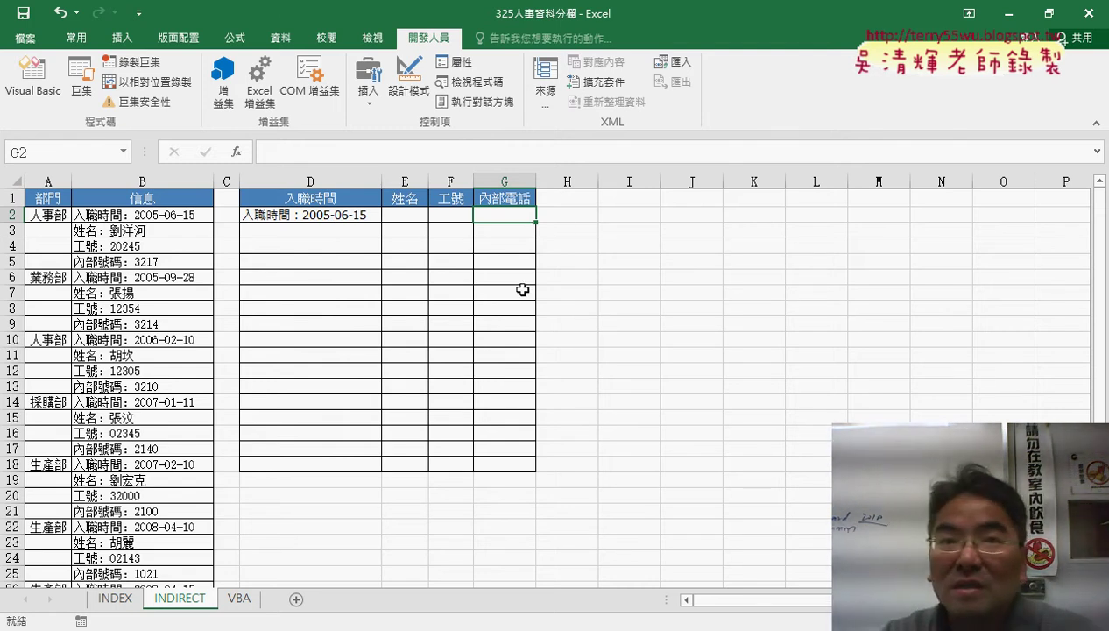
Step: Confirm D2's =INDIRECT("B2") formula unchanged and switch to the INDEX sheet
{"action": "left_click", "coordinate": [359, 215]}
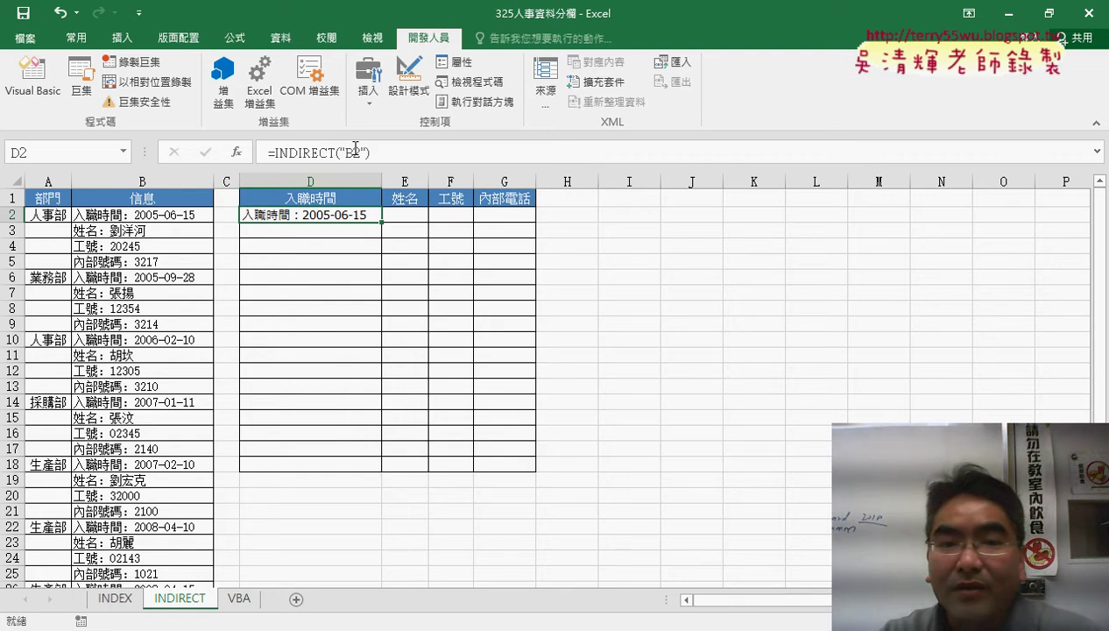
{"action": "left_click", "coordinate": [358, 151]}
{"action": "left_click", "coordinate": [359, 152]}
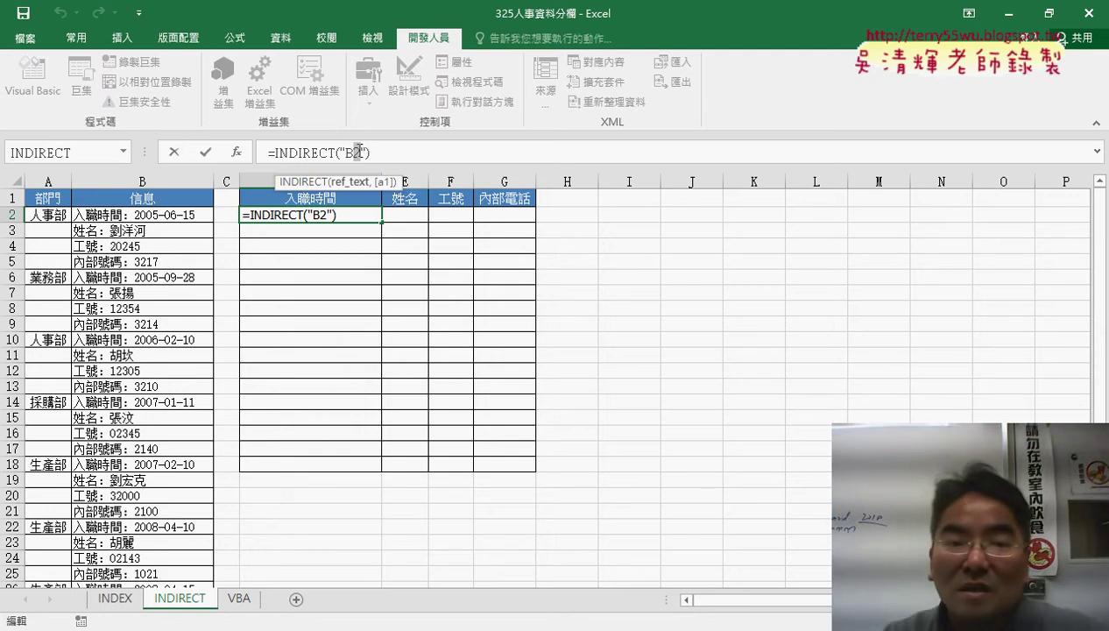
{"action": "left_click", "coordinate": [206, 152]}
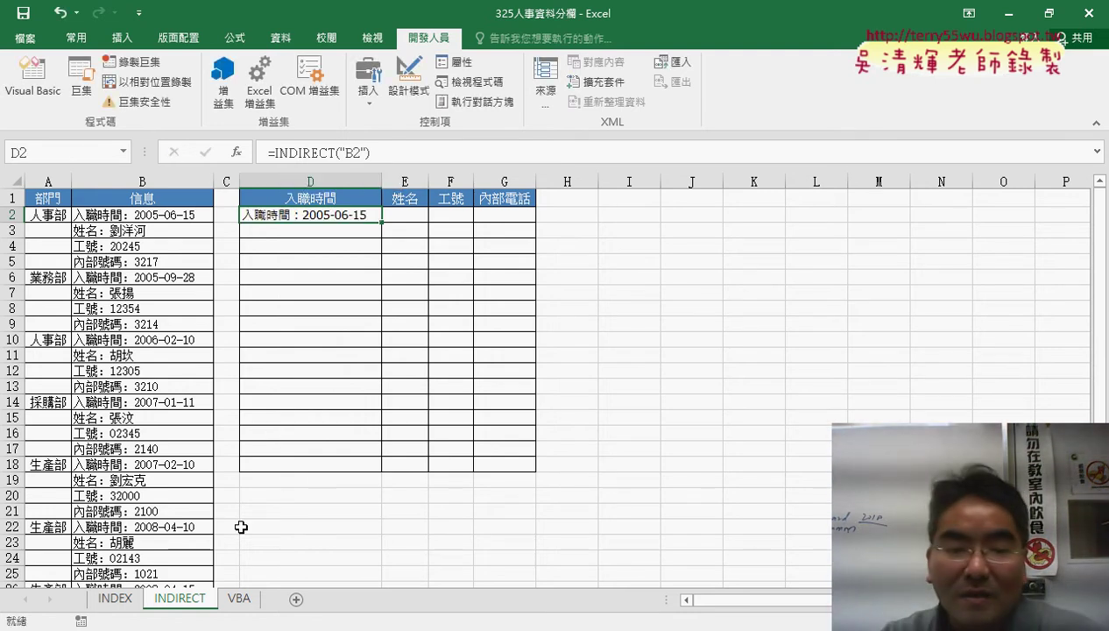
{"action": "left_click", "coordinate": [114, 599]}
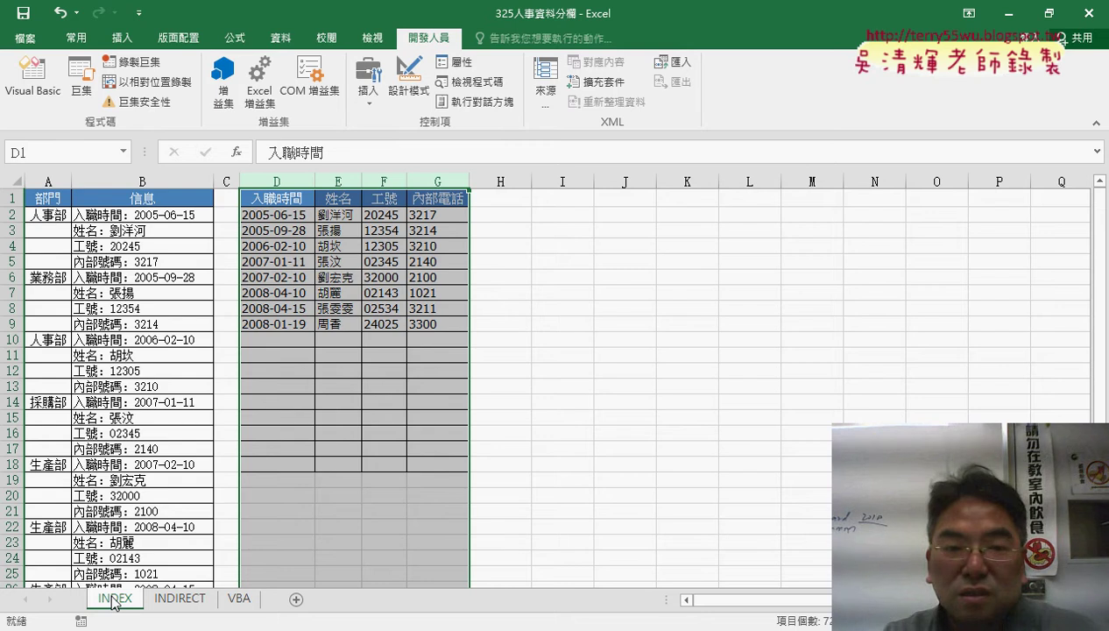
Step: Copy the COLUMN()-3+(ROW()-2)*4,1 part of INDEX!D2's formula and return to INDIRECT
{"action": "left_click", "coordinate": [286, 216]}
{"action": "left_click_drag", "start_coordinate": [422, 152], "coordinate": [591, 154]}
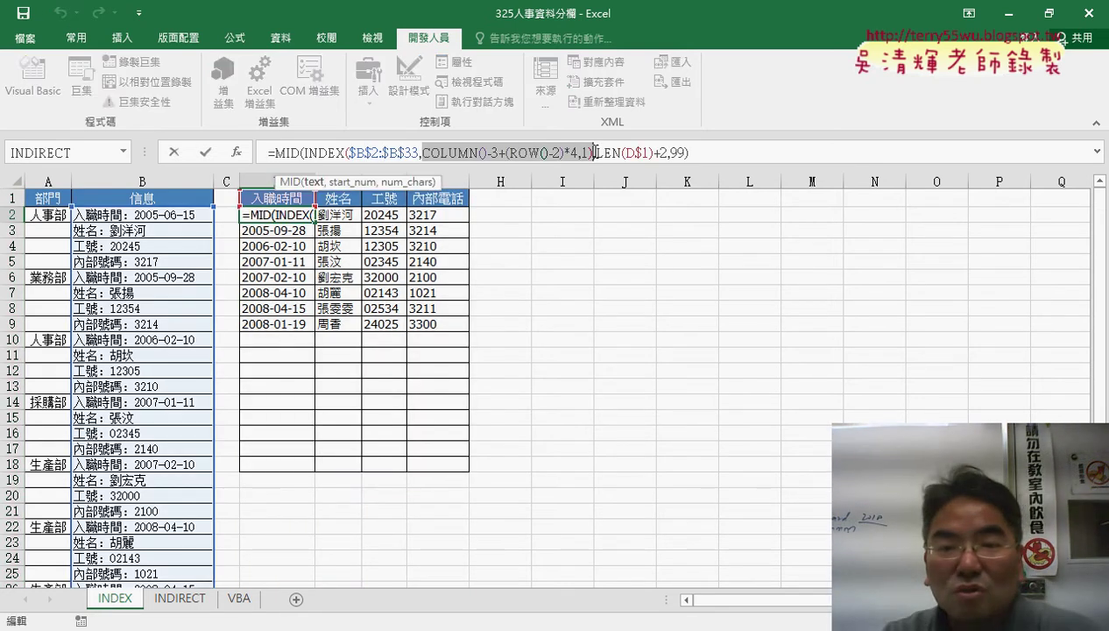
{"action": "right_click", "coordinate": [564, 154]}
{"action": "key", "text": "Escape"}
{"action": "left_click", "coordinate": [174, 152]}
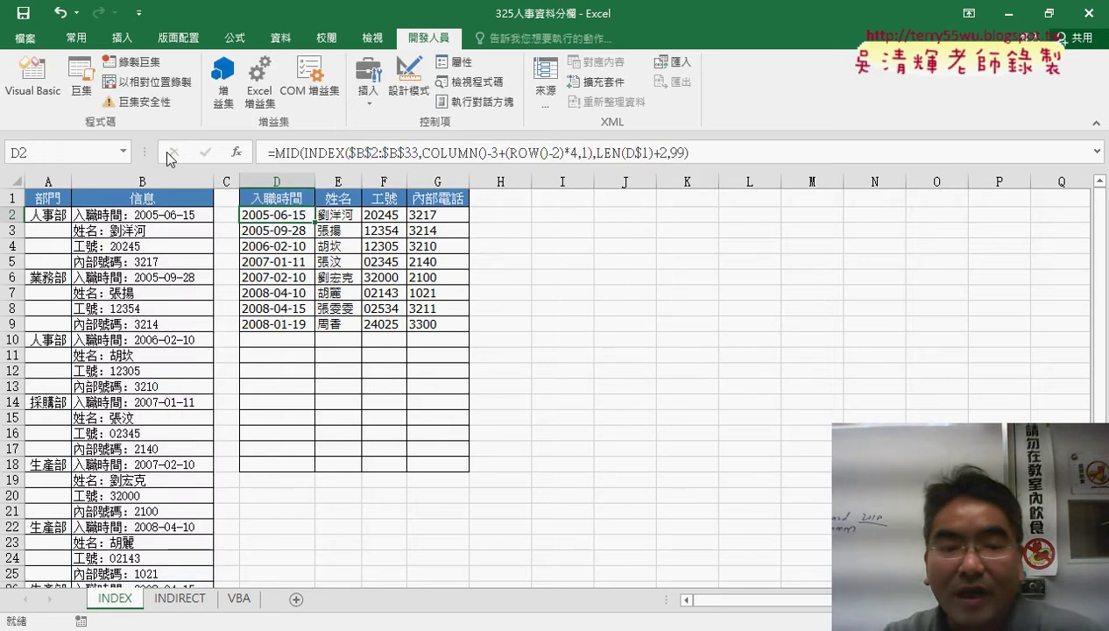
{"action": "left_click", "coordinate": [180, 599]}
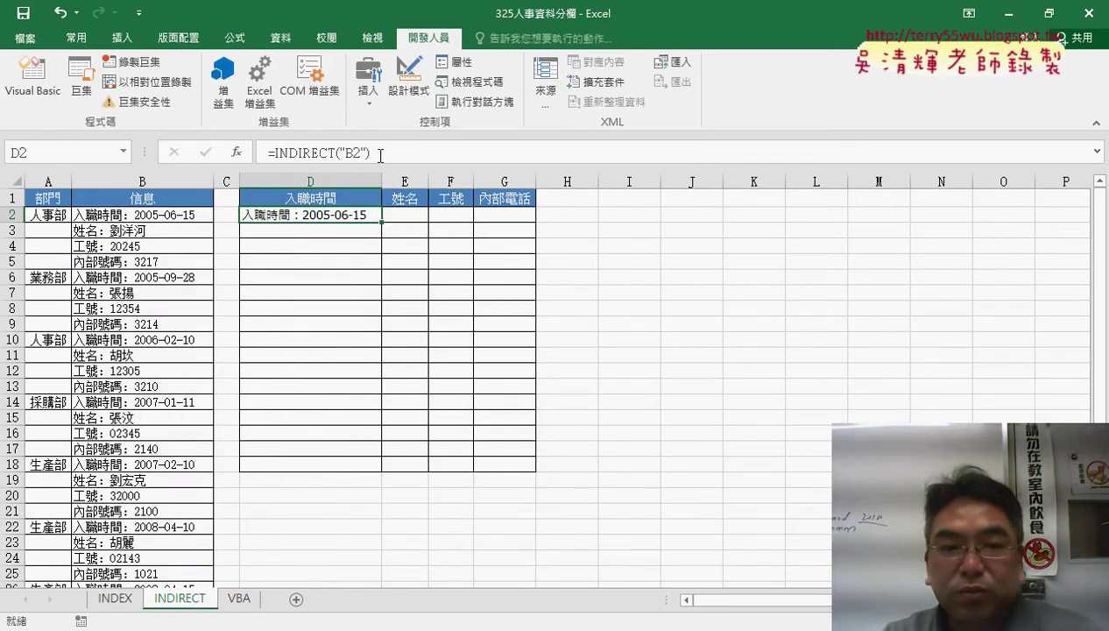
{"action": "left_click_drag", "start_coordinate": [380, 155], "coordinate": [244, 152]}
Step: Replace D2's formula with the pasted COLUMN()-3+(ROW()-2)*4 fragment, removing the stray trailing 1
{"action": "right_click", "coordinate": [306, 151]}
{"action": "left_click", "coordinate": [340, 220]}
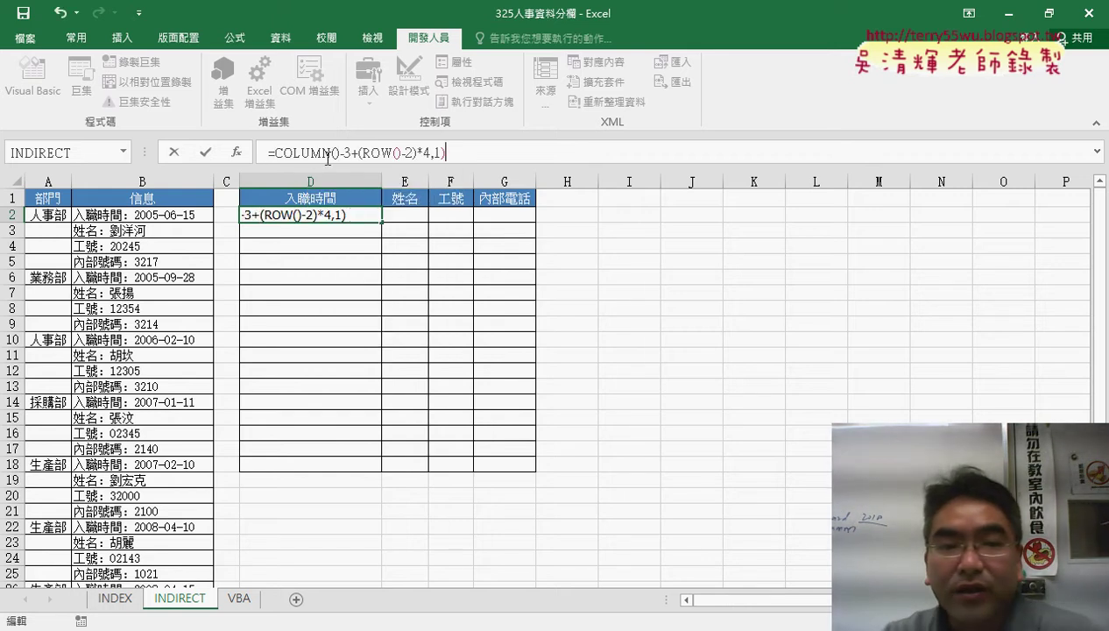
{"action": "left_click", "coordinate": [205, 153]}
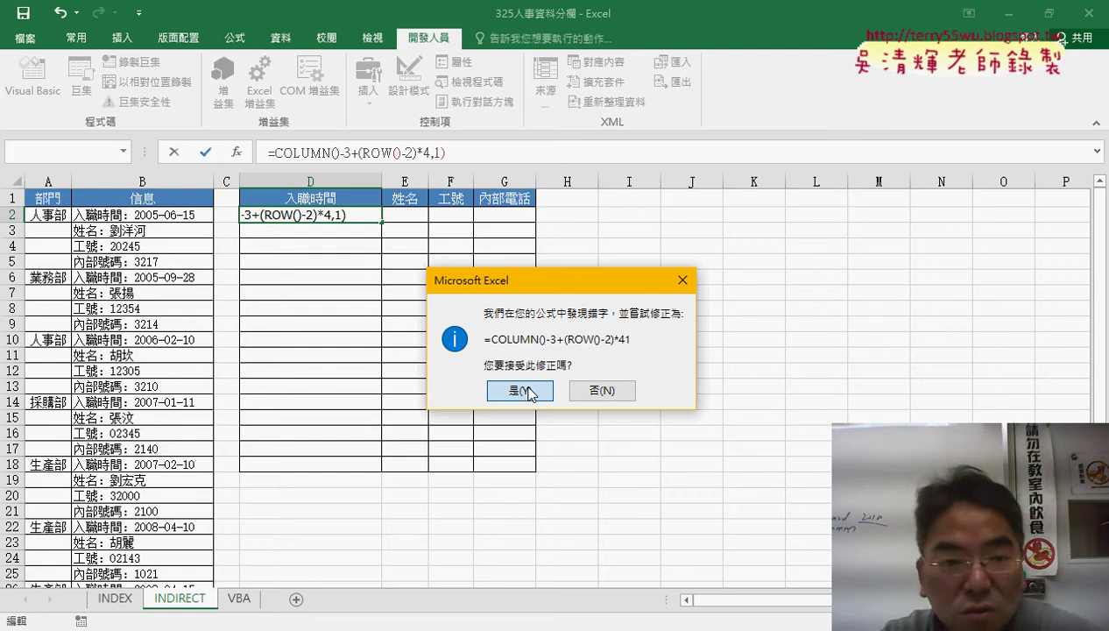
{"action": "left_click", "coordinate": [526, 391]}
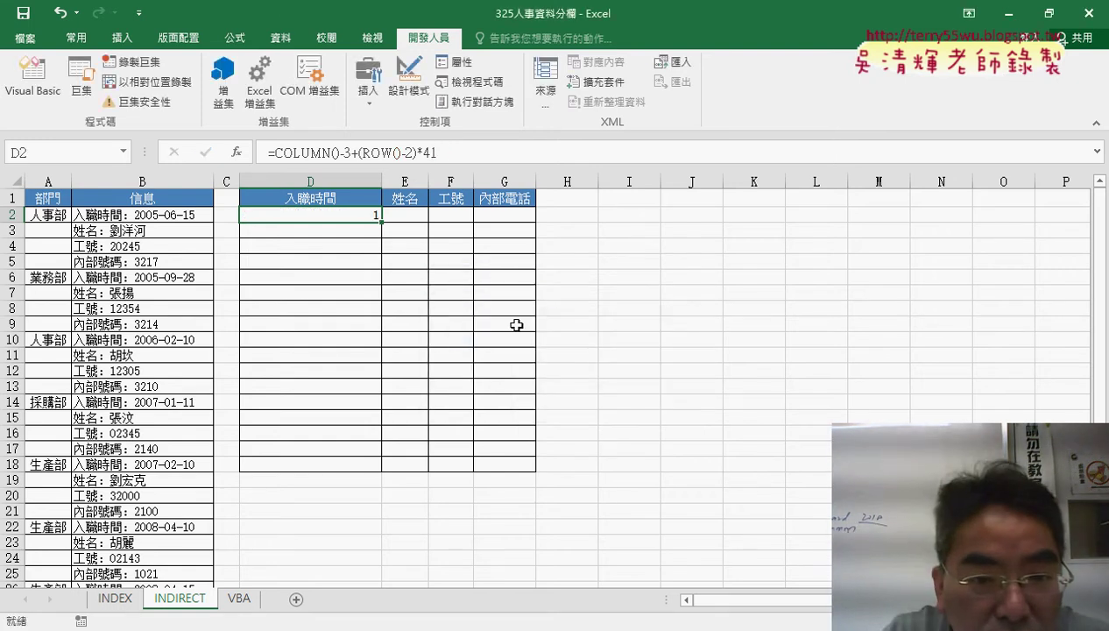
{"action": "left_click", "coordinate": [430, 152]}
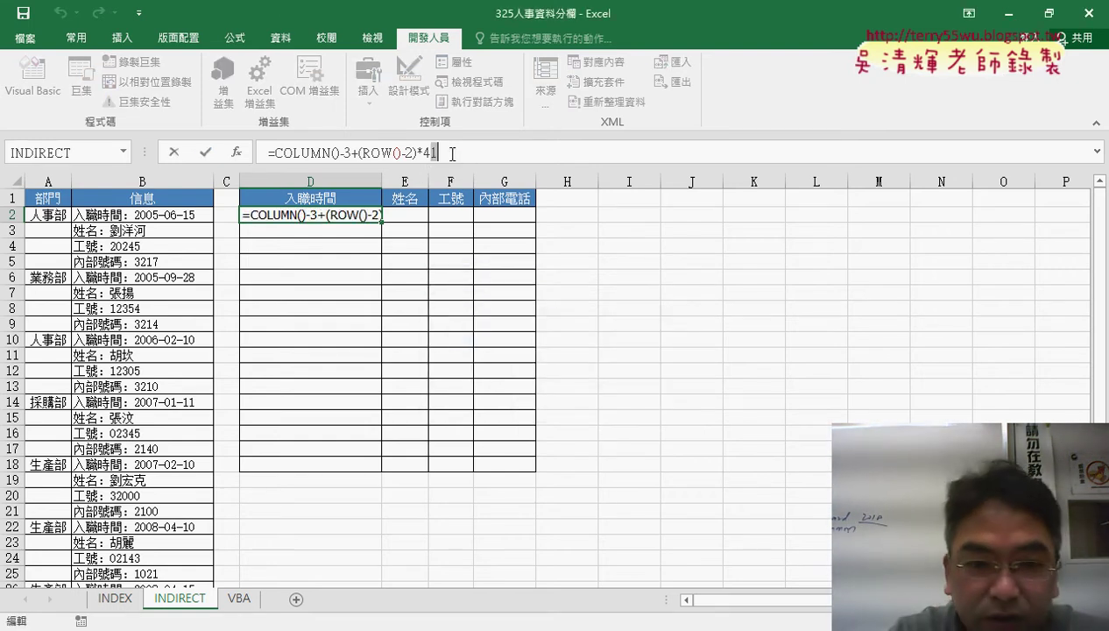
{"action": "key", "text": "Delete"}
{"action": "left_click", "coordinate": [205, 152]}
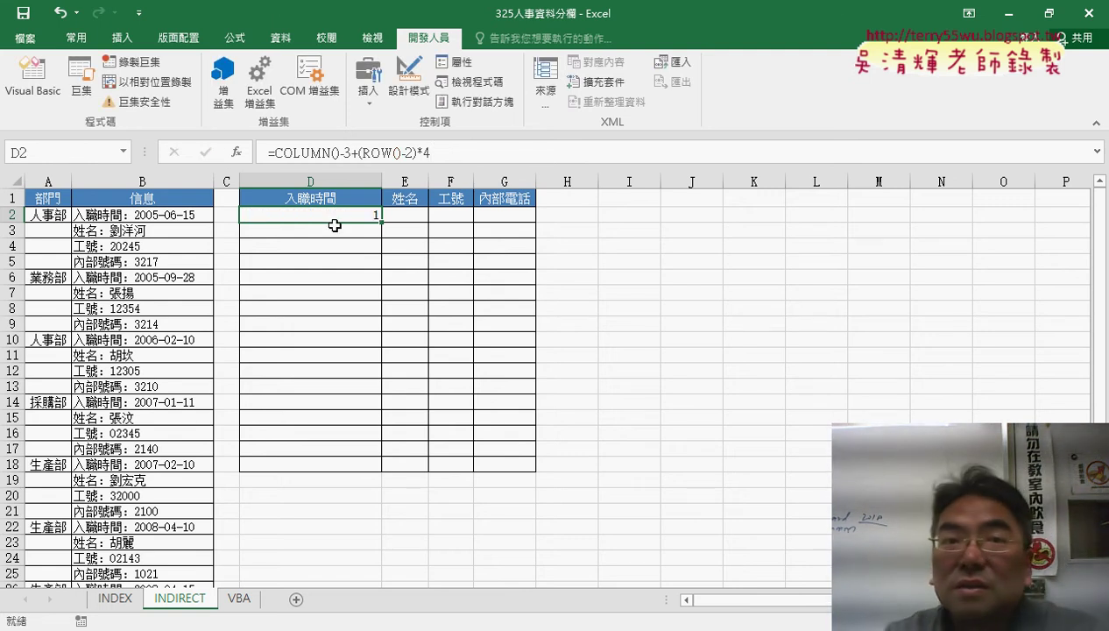
Step: Change D2 to =COLUMN()-2+(ROW()-2)*4 and fill D2:G9 with 2 through 33
{"action": "left_click", "coordinate": [348, 152]}
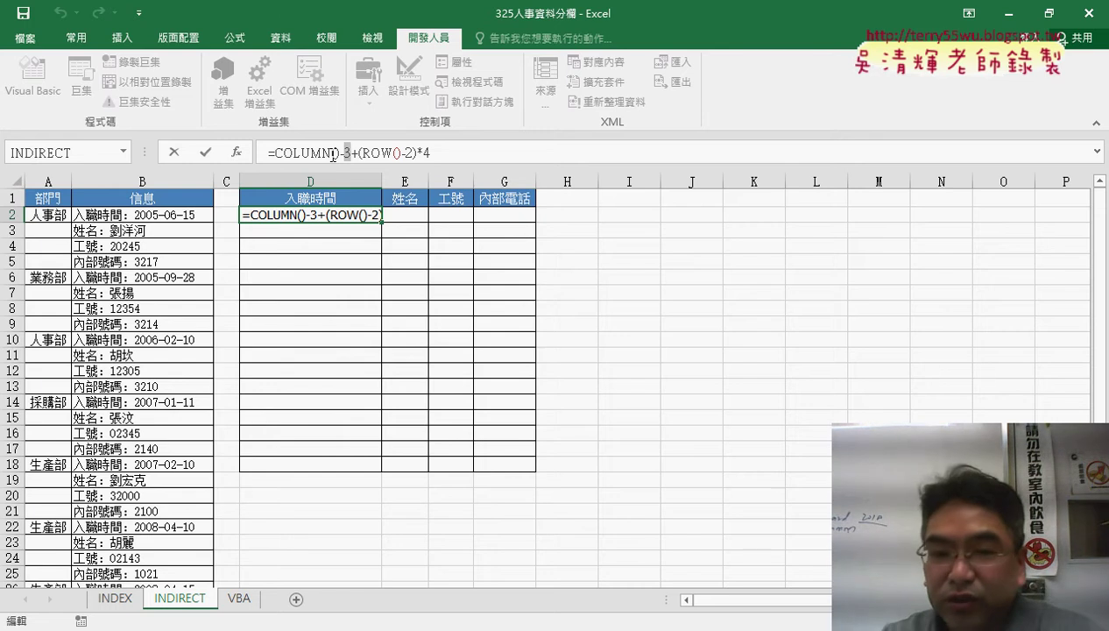
{"action": "key", "text": "BackSpace"}
{"action": "type", "text": "2"}
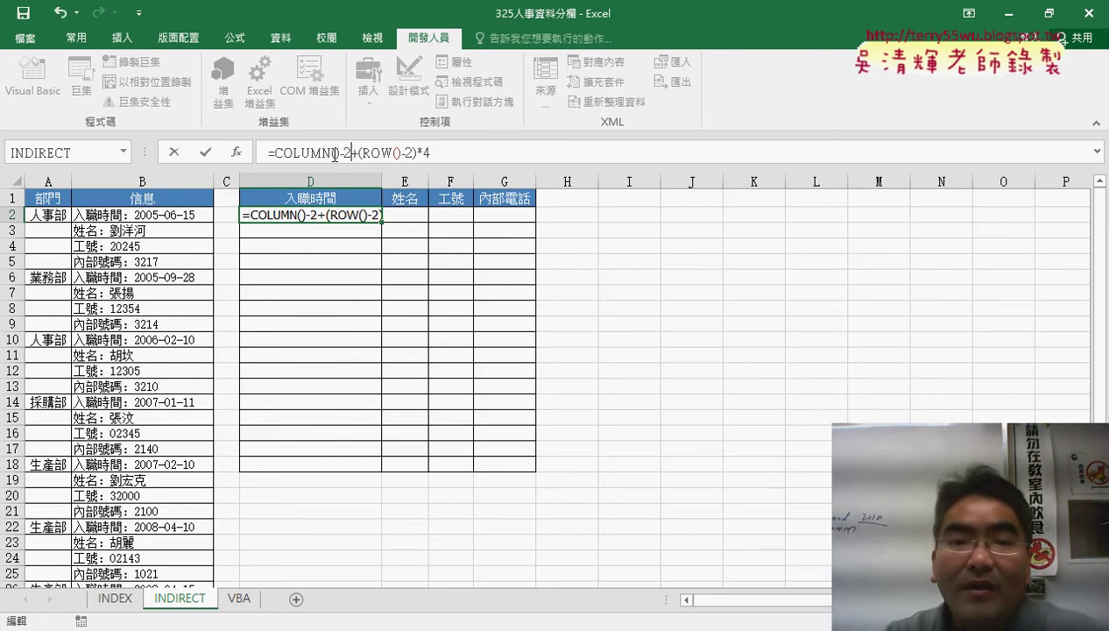
{"action": "left_click", "coordinate": [205, 153]}
{"action": "mouse_move", "coordinate": [383, 222]}
{"action": "left_mouse_down"}
{"action": "mouse_move", "coordinate": [539, 224]}
{"action": "mouse_move", "coordinate": [538, 333]}
{"action": "left_mouse_up"}
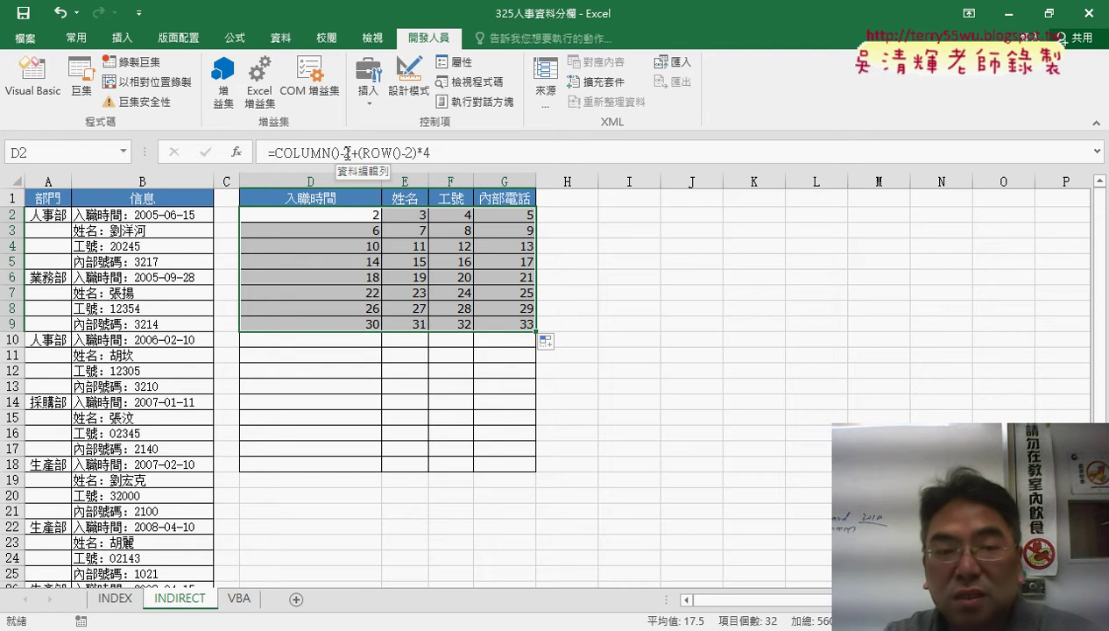
{"action": "left_click", "coordinate": [327, 218]}
Step: Start an INDIRECT formula in D2 with Ref_text "B"&COLUMN()-2+(ROW()-2)*4
{"action": "left_click_drag", "start_coordinate": [275, 153], "coordinate": [454, 157]}
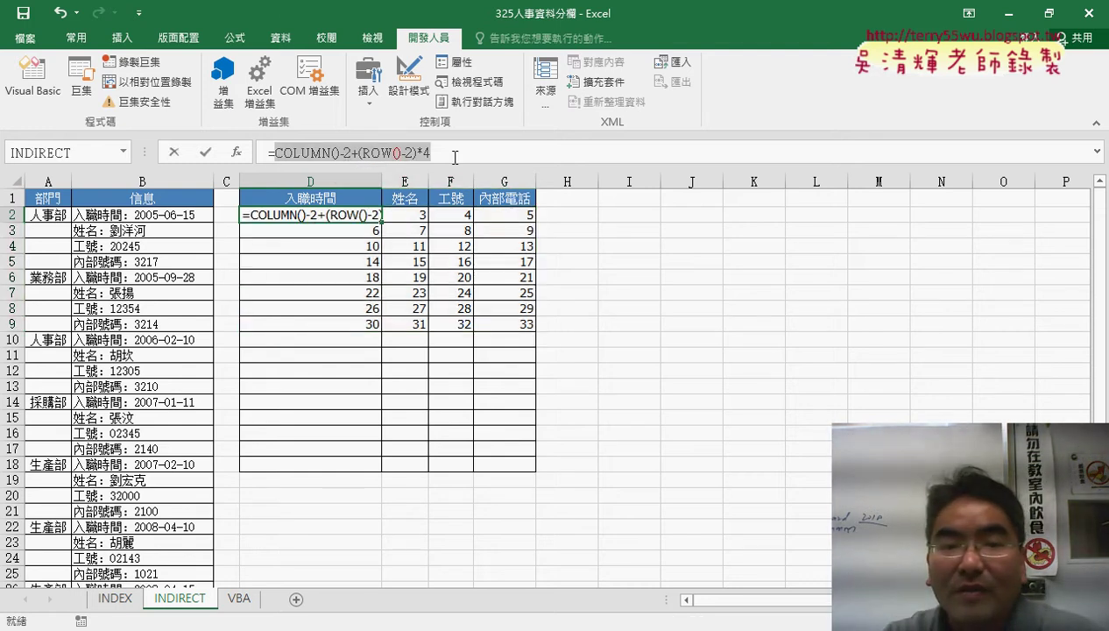
{"action": "right_click", "coordinate": [396, 156]}
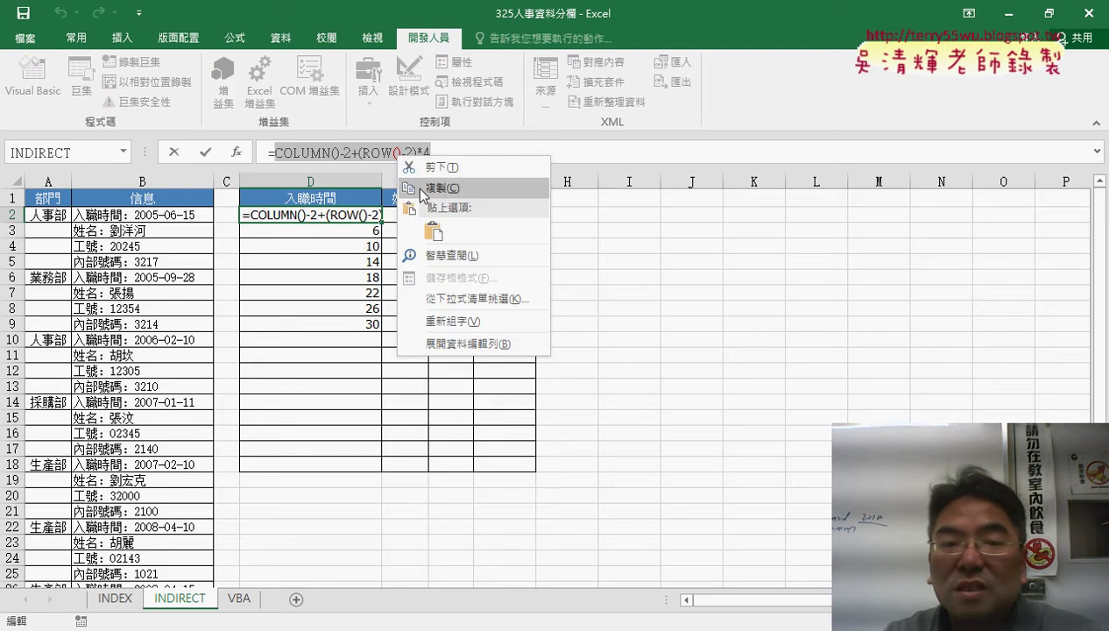
{"action": "left_click", "coordinate": [416, 166]}
{"action": "left_click", "coordinate": [236, 153]}
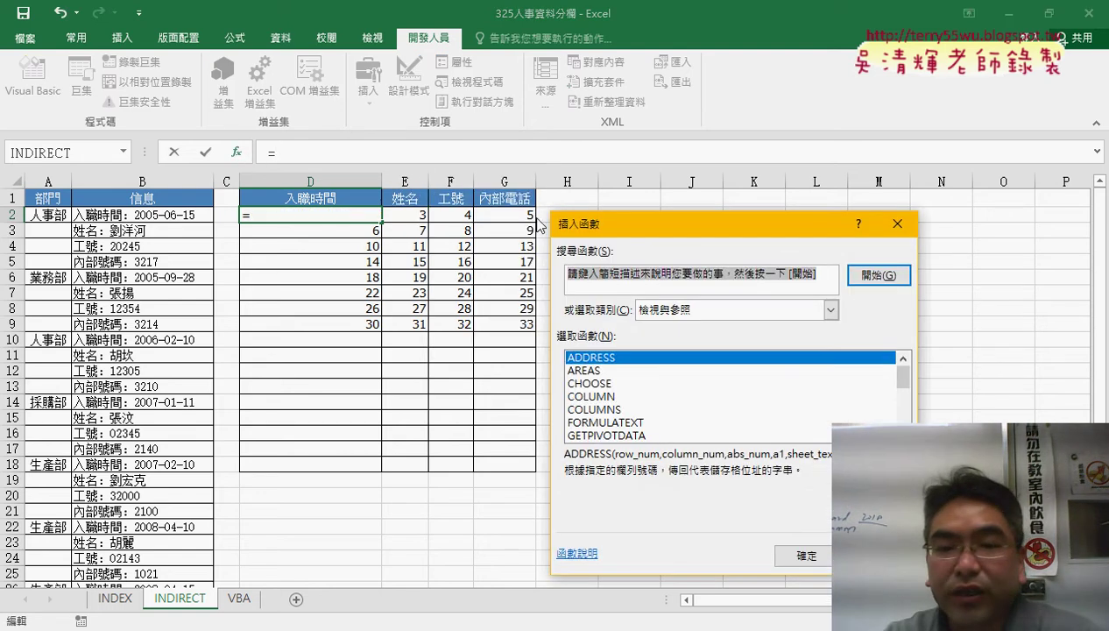
{"action": "left_click_drag", "start_coordinate": [643, 221], "coordinate": [599, 116]}
{"action": "left_click", "coordinate": [628, 205]}
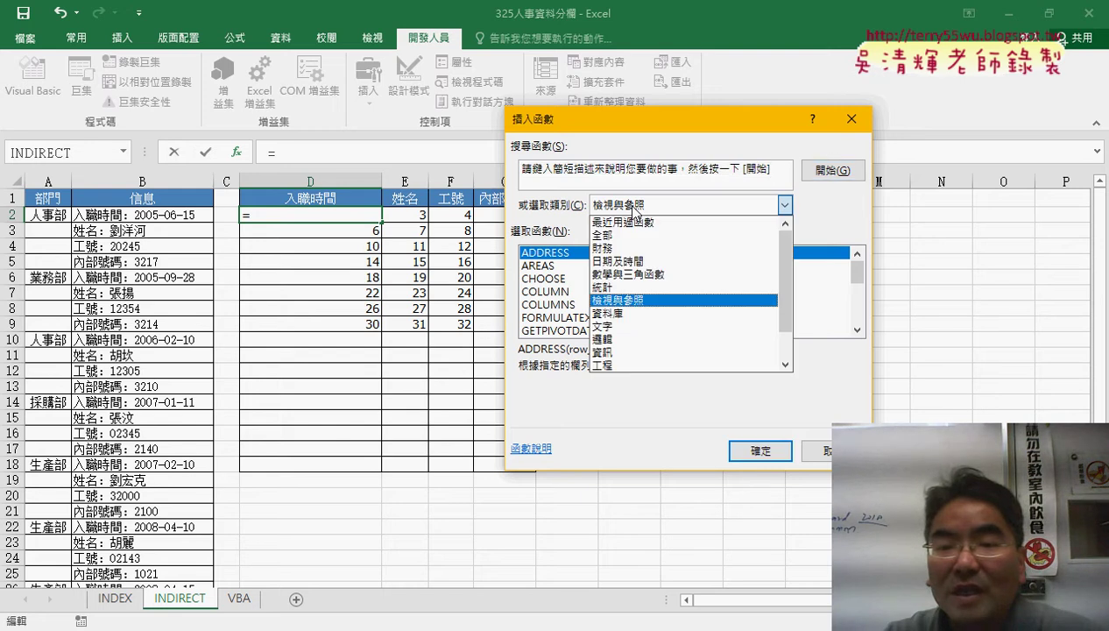
{"action": "left_click", "coordinate": [633, 222]}
{"action": "double_click", "coordinate": [561, 254]}
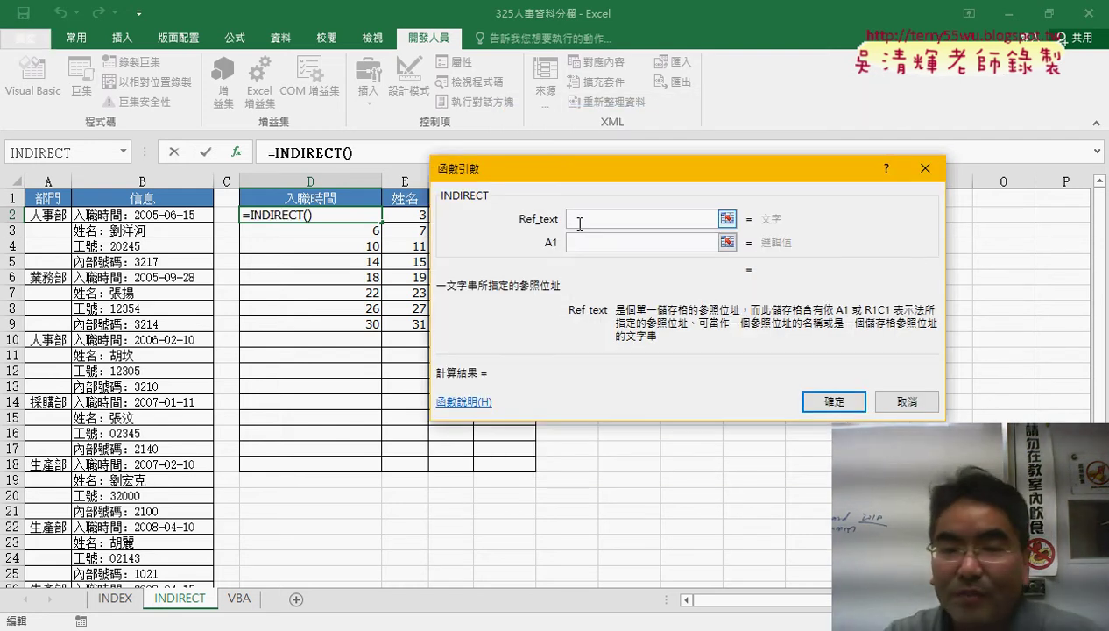
{"action": "type", "text": "\"B"}
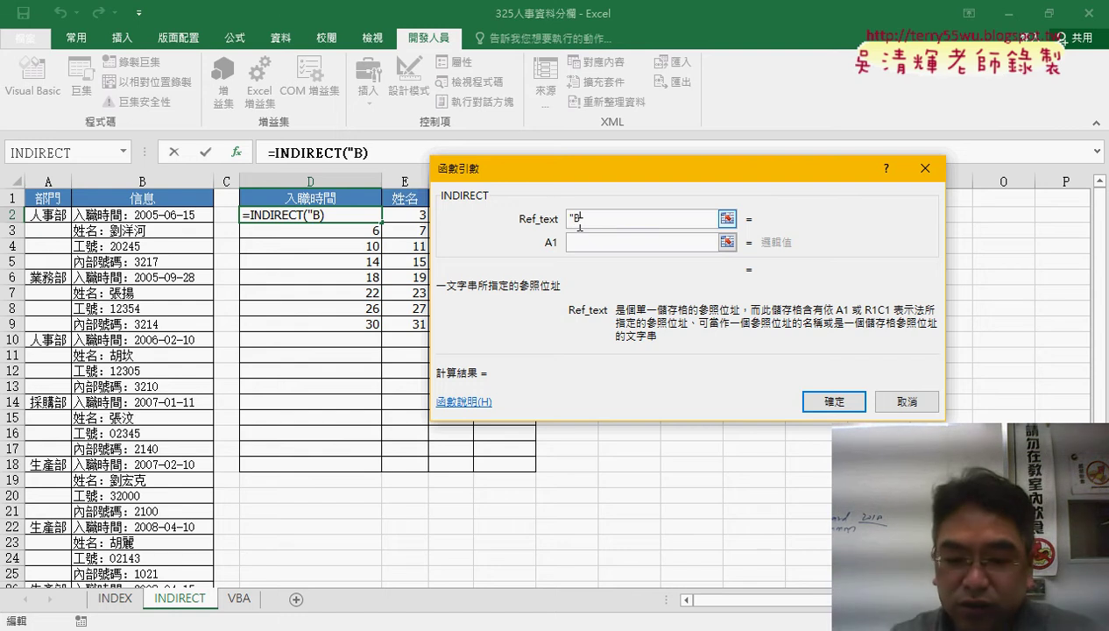
{"action": "type", "text": "\""}
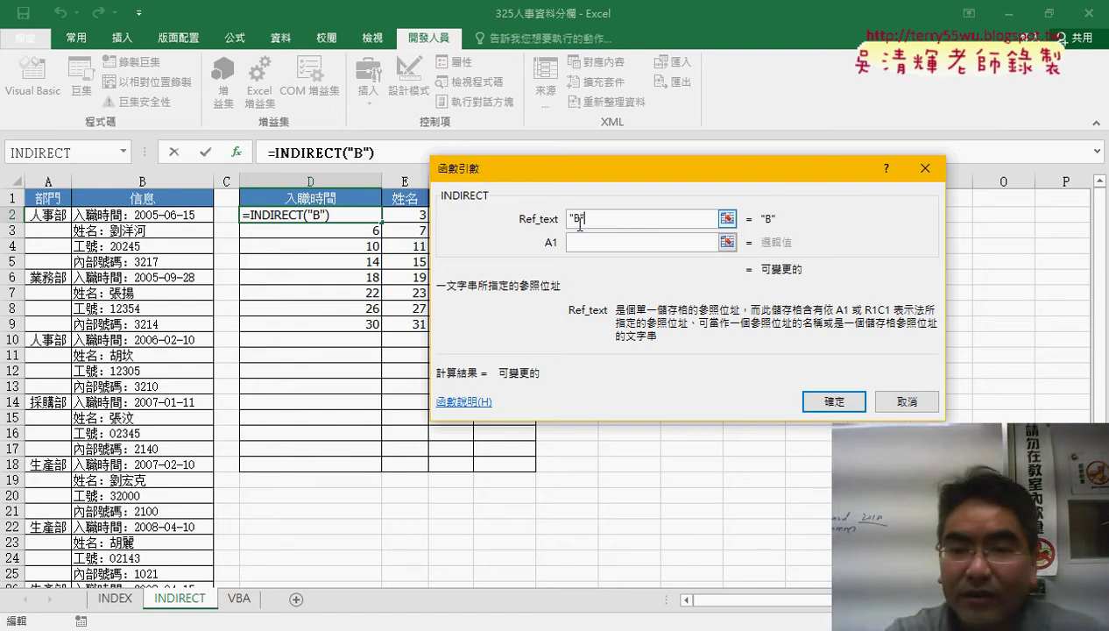
{"action": "type", "text": "&"}
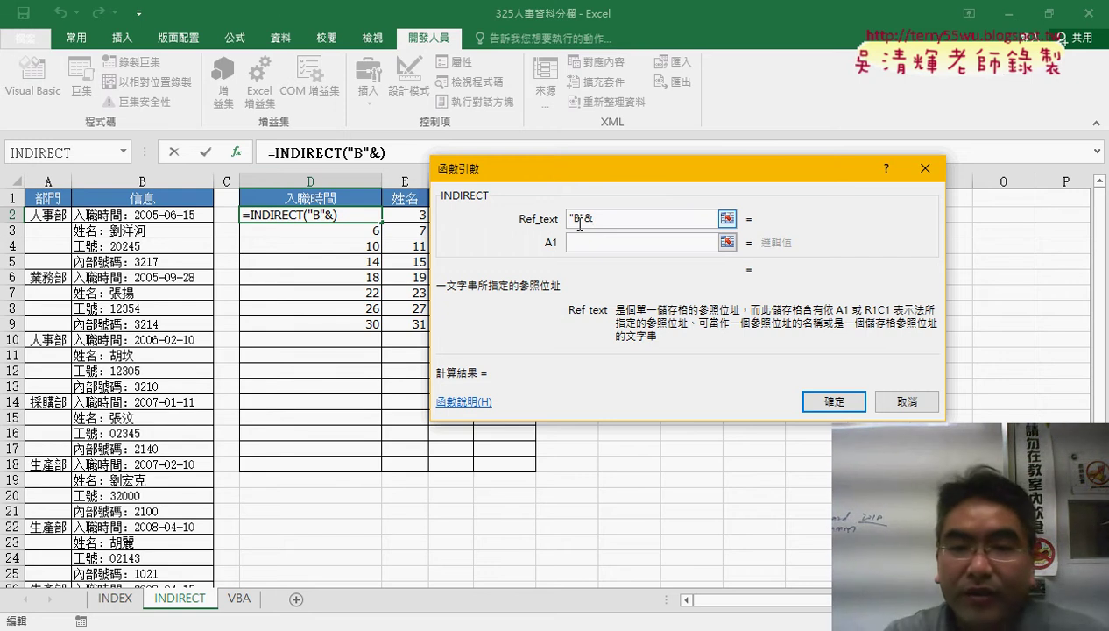
{"action": "type", "text": "COLUMN()-2+(ROW()-2)*4"}
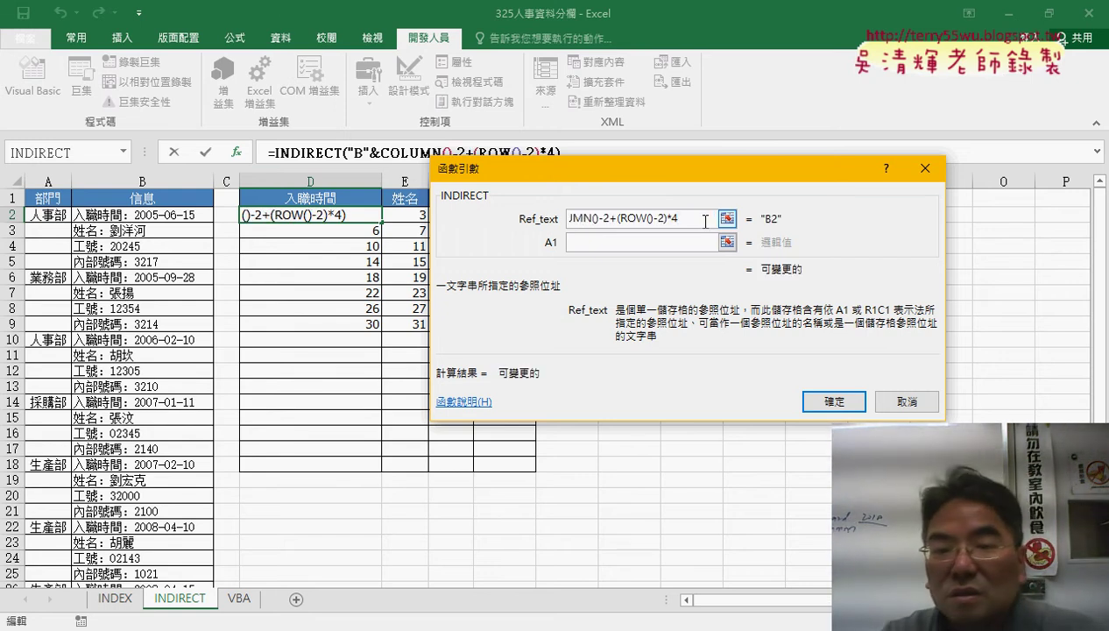
Step: Annotate on screen how "B"& joins the computed number 2 into the reference B2
{"action": "key", "text": "shift+Home"}
{"action": "left_click_drag", "start_coordinate": [567, 226], "coordinate": [596, 222]}
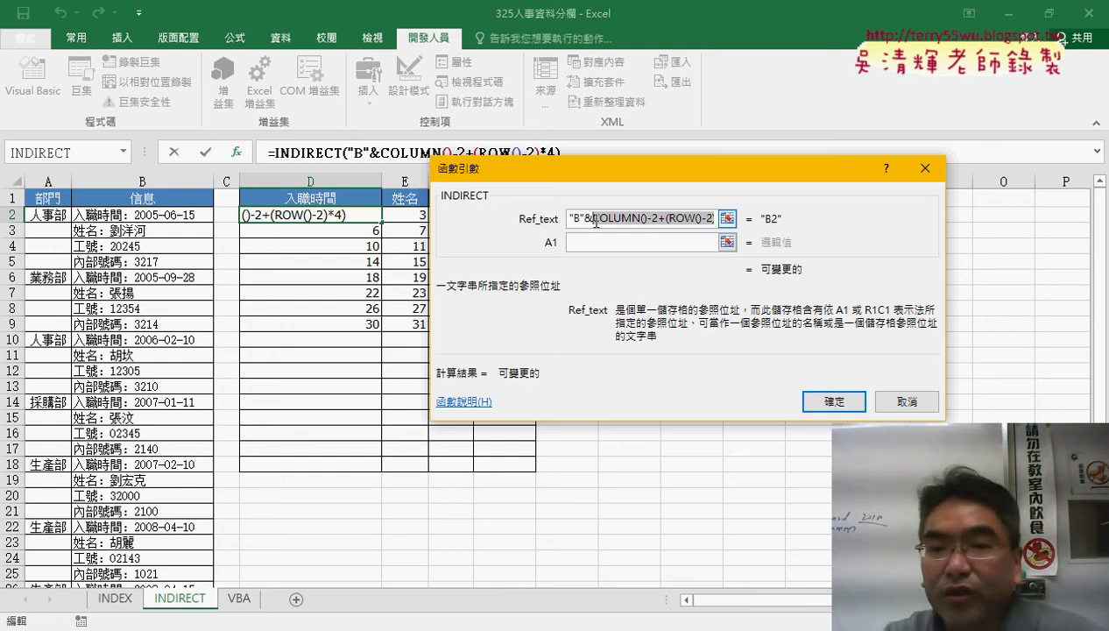
{"action": "left_click", "coordinate": [587, 219]}
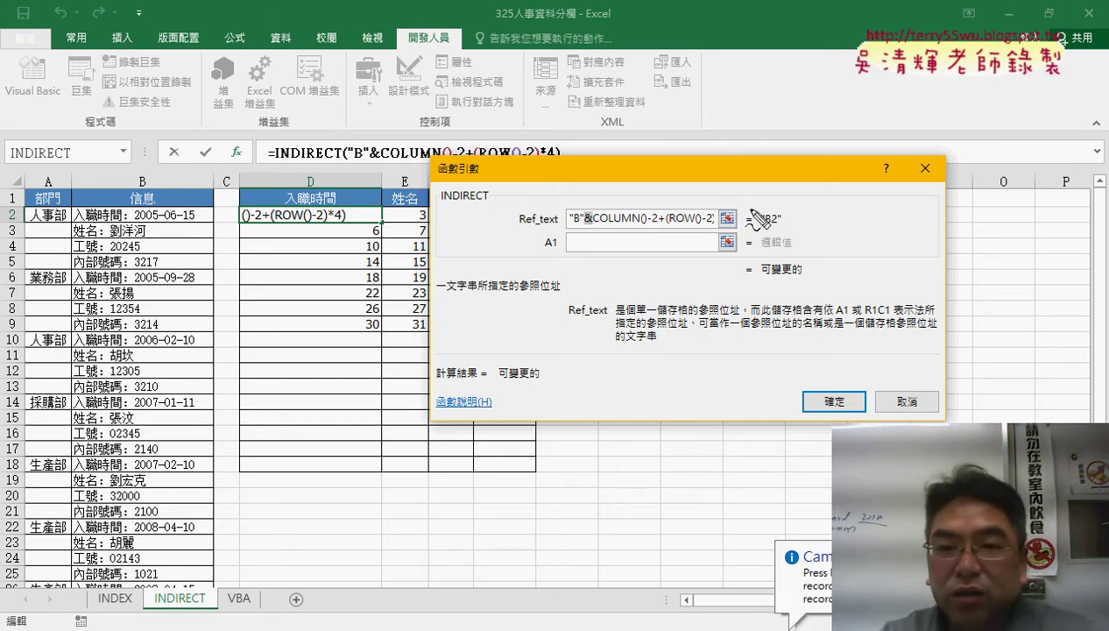
{"action": "left_click_drag", "start_coordinate": [619, 131], "coordinate": [645, 161]}
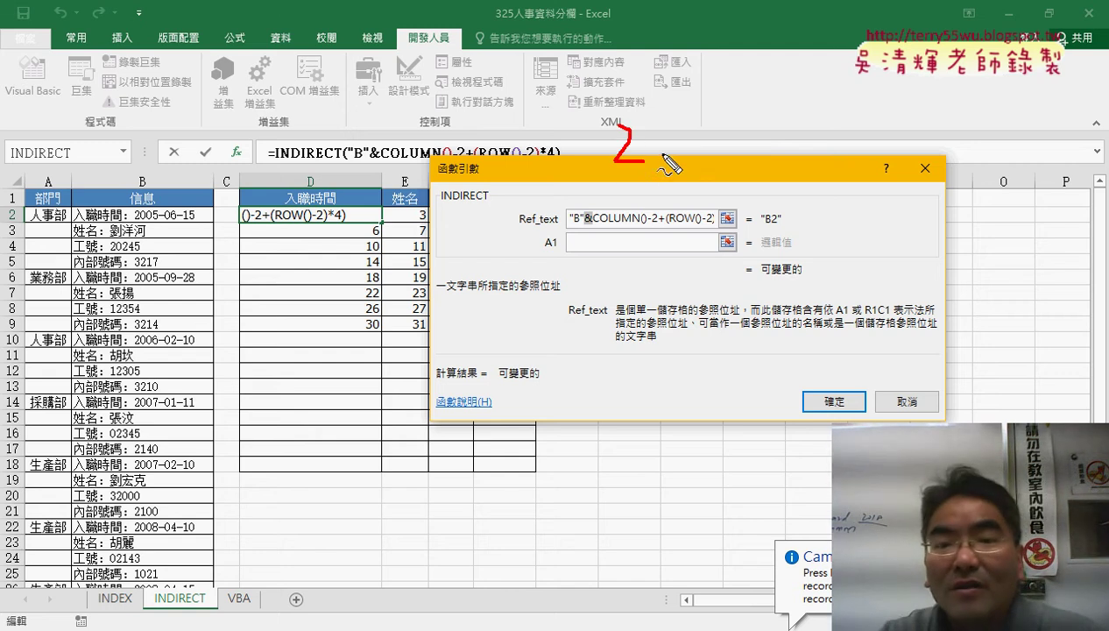
{"action": "left_click_drag", "start_coordinate": [581, 226], "coordinate": [593, 224]}
{"action": "mouse_move", "coordinate": [630, 158]}
{"action": "left_mouse_down"}
{"action": "mouse_move", "coordinate": [682, 153]}
{"action": "mouse_move", "coordinate": [670, 161]}
{"action": "left_mouse_up"}
{"action": "mouse_move", "coordinate": [706, 107]}
{"action": "left_mouse_down"}
{"action": "mouse_move", "coordinate": [713, 128]}
{"action": "mouse_move", "coordinate": [755, 154]}
{"action": "left_mouse_up"}
{"action": "left_click_drag", "start_coordinate": [743, 97], "coordinate": [750, 112]}
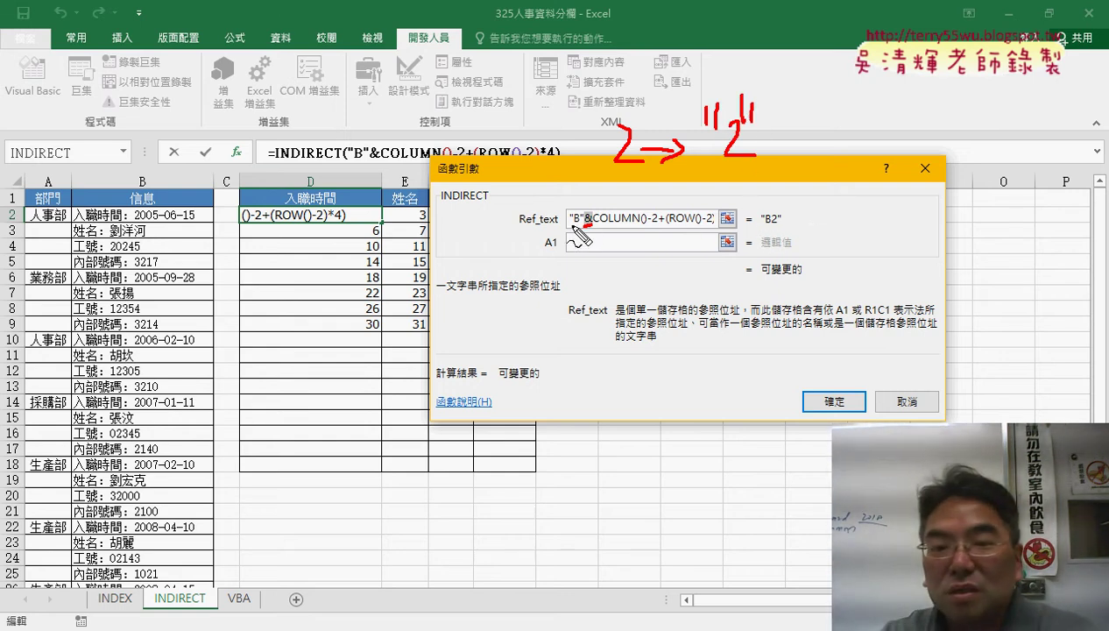
{"action": "left_click_drag", "start_coordinate": [571, 226], "coordinate": [593, 226]}
{"action": "left_click_drag", "start_coordinate": [757, 226], "coordinate": [780, 226]}
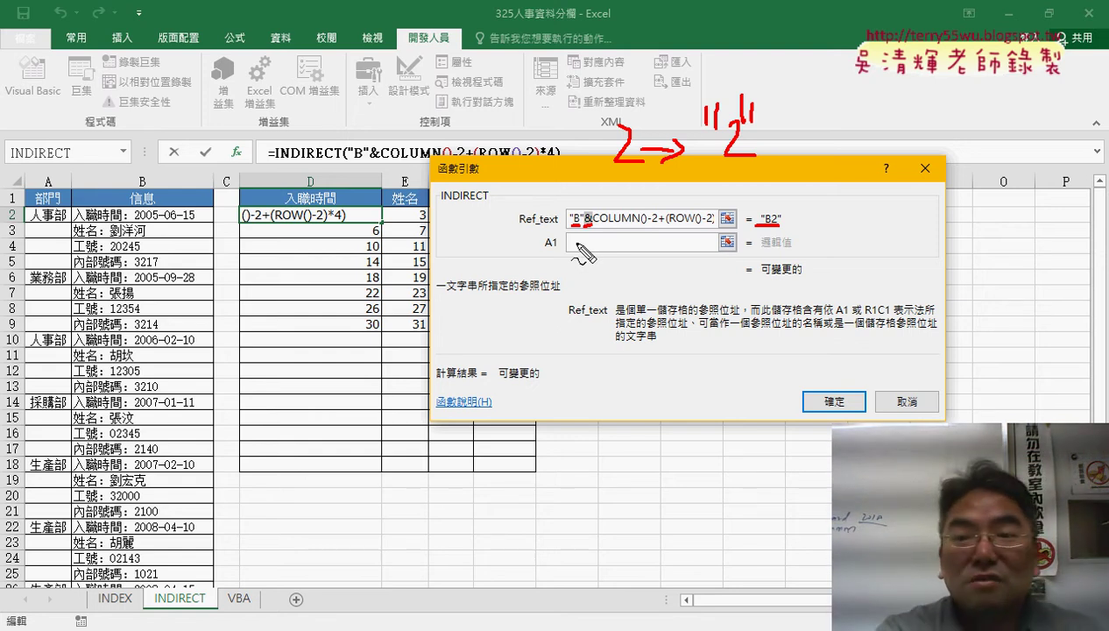
{"action": "key", "text": "Escape"}
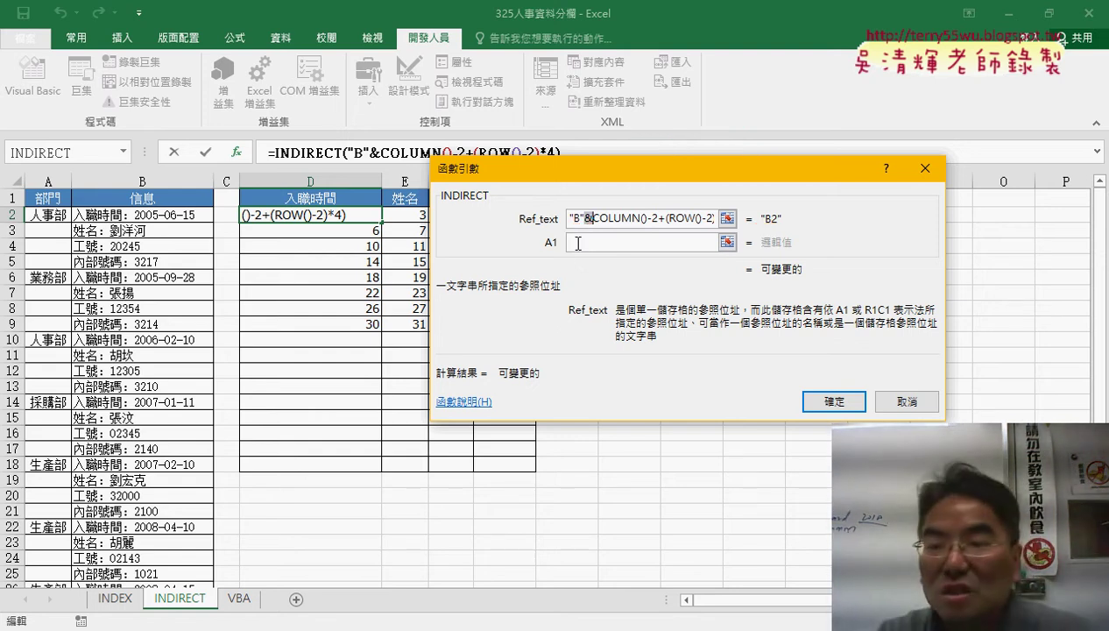
Step: Confirm the INDIRECT formula in D2 and fill it across and down to G9
{"action": "left_click", "coordinate": [835, 402]}
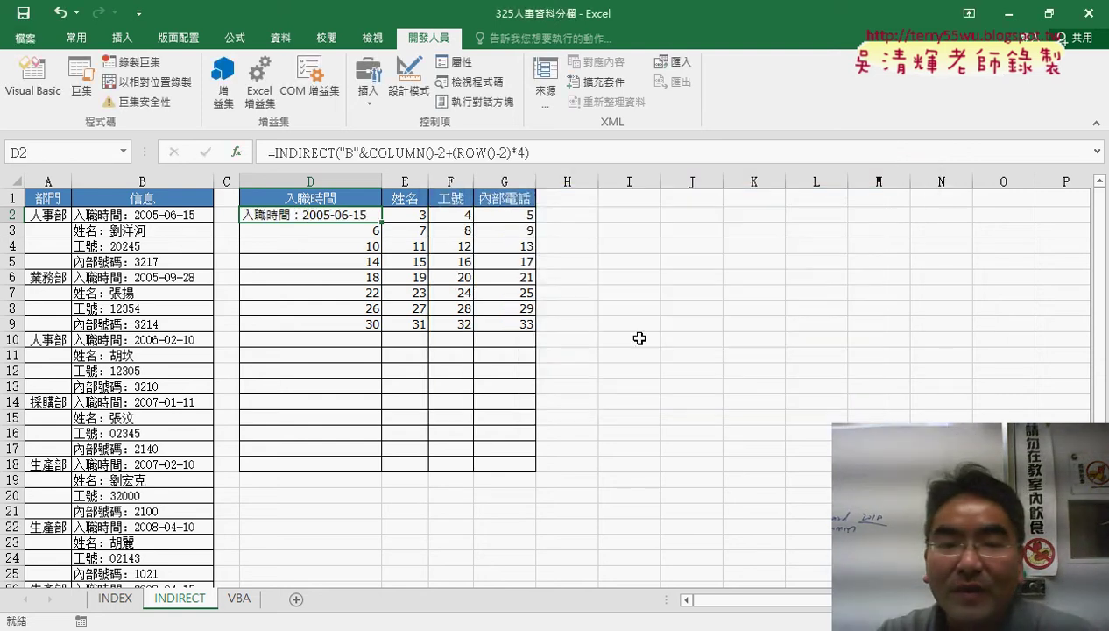
{"action": "mouse_move", "coordinate": [384, 224]}
{"action": "left_mouse_down"}
{"action": "mouse_move", "coordinate": [533, 224]}
{"action": "mouse_move", "coordinate": [537, 326]}
{"action": "left_mouse_up"}
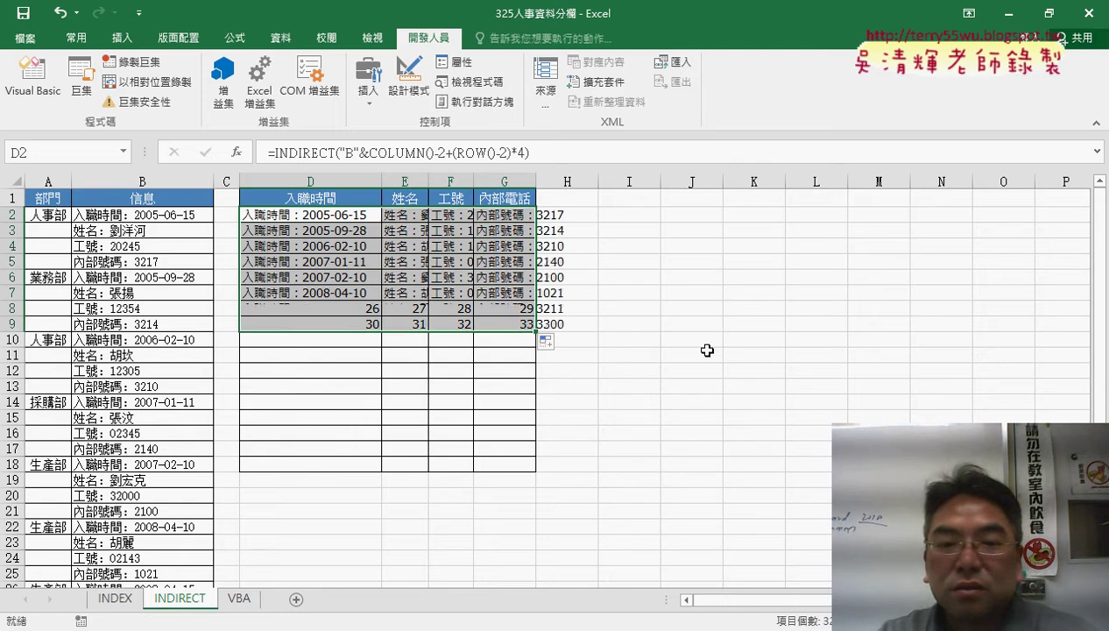
{"action": "left_click_drag", "start_coordinate": [369, 182], "coordinate": [518, 189]}
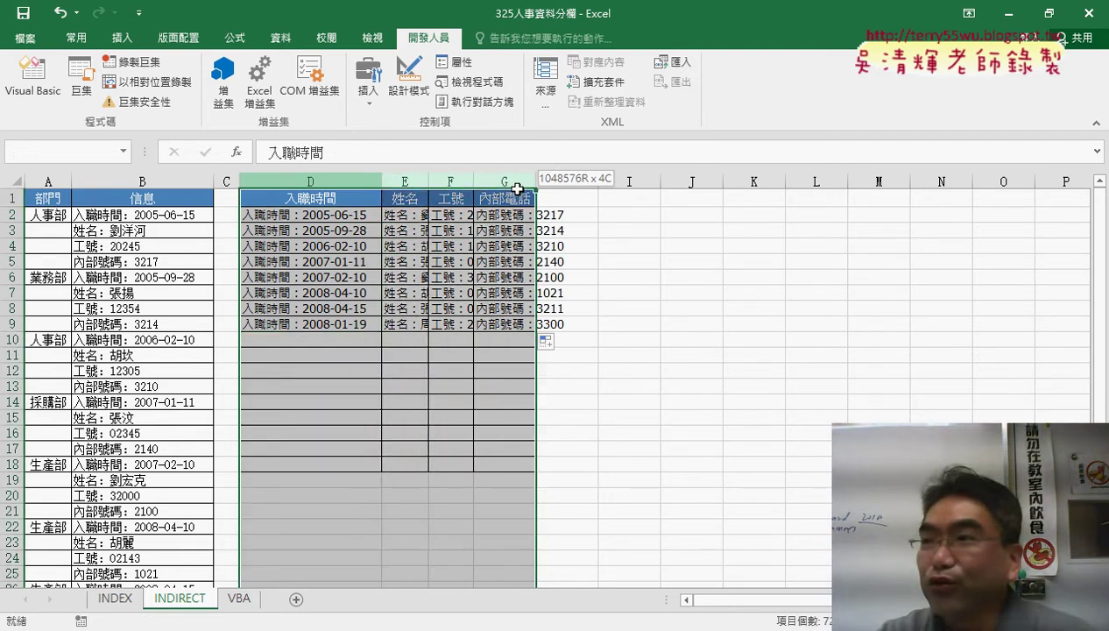
{"action": "left_click_drag", "start_coordinate": [327, 198], "coordinate": [531, 325]}
{"action": "left_click_drag", "start_coordinate": [311, 181], "coordinate": [505, 180]}
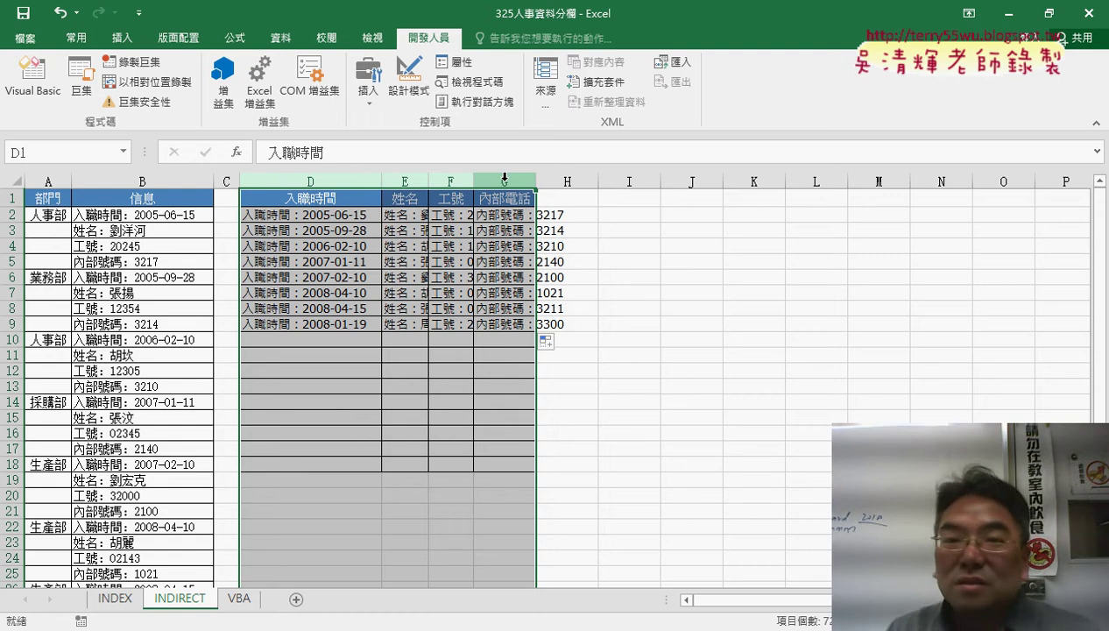
Step: AutoFit columns D through G to their contents and check D2's formula
{"action": "left_click", "coordinate": [76, 38]}
{"action": "left_click", "coordinate": [854, 105]}
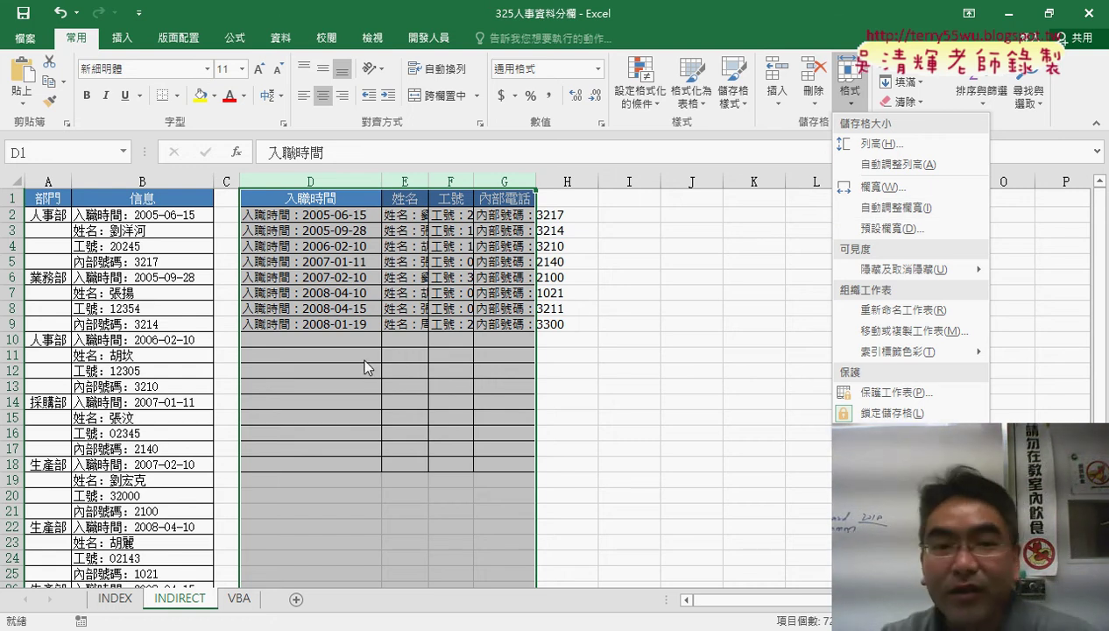
{"action": "left_click_drag", "start_coordinate": [316, 180], "coordinate": [502, 182]}
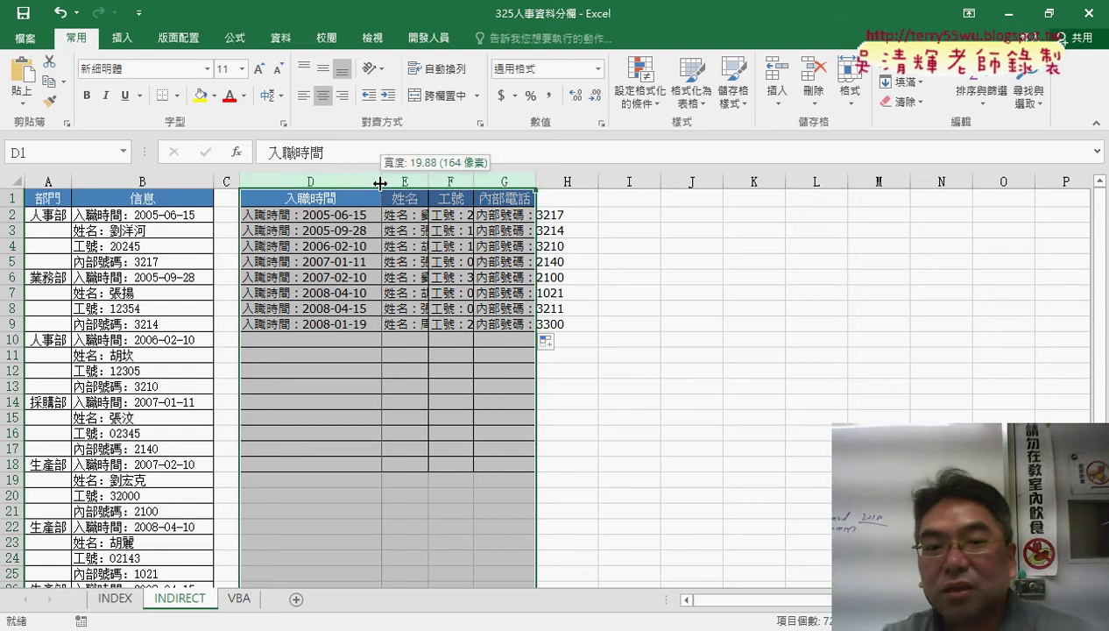
{"action": "double_click", "coordinate": [381, 183]}
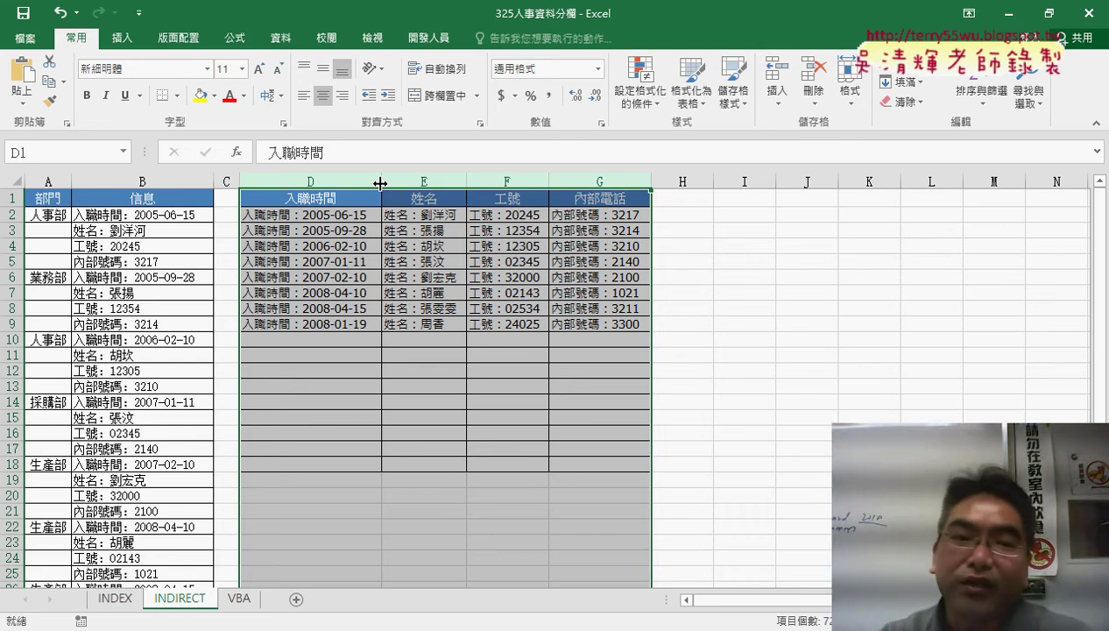
{"action": "left_click", "coordinate": [315, 221]}
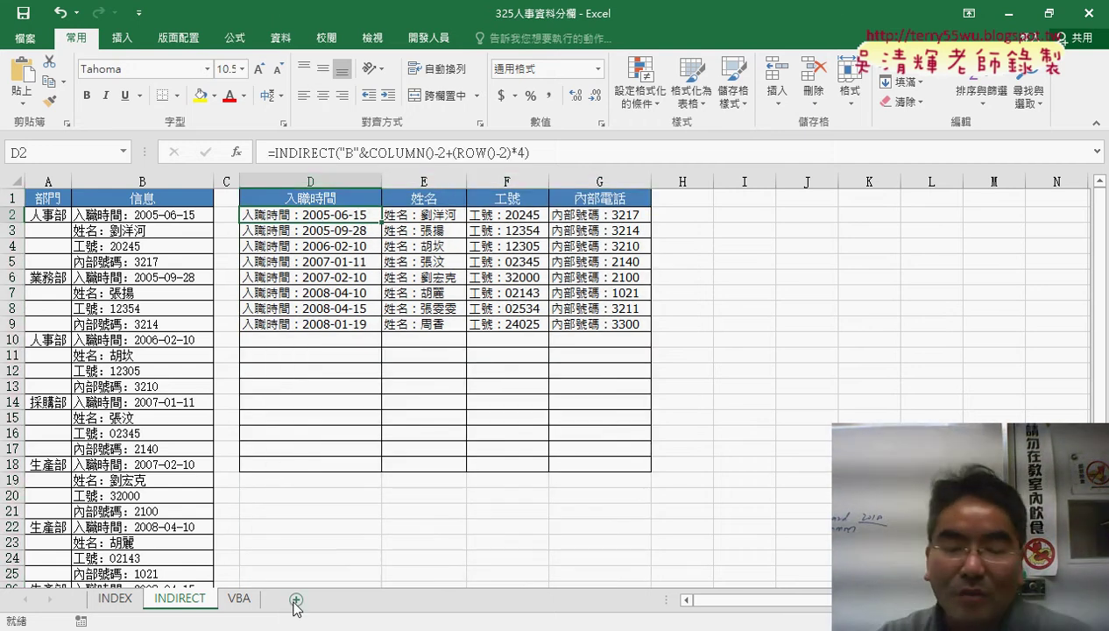
Step: Review the REPLACE-wrapped INDIRECT example in the Google Docs notes, then minimize Chrome
{"action": "left_click", "coordinate": [276, 570]}
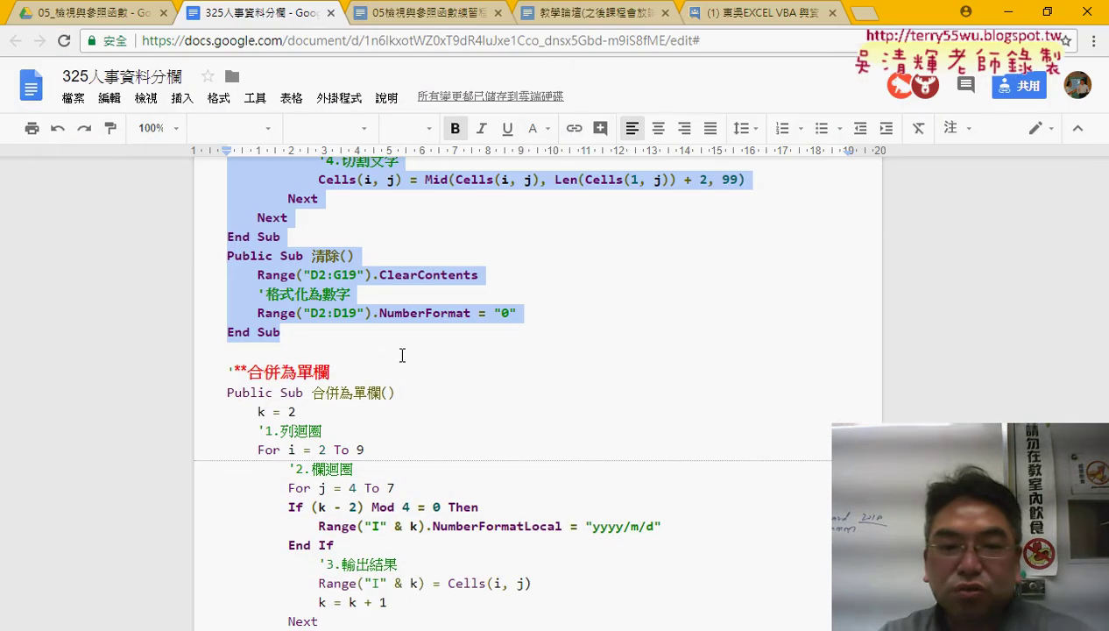
{"action": "scroll", "coordinate": [379, 366], "scroll_direction": "up", "scroll_amount": 2}
{"action": "scroll", "coordinate": [380, 366], "scroll_direction": "up", "scroll_amount": 5}
{"action": "left_click_drag", "start_coordinate": [1105, 333], "coordinate": [1105, 383]}
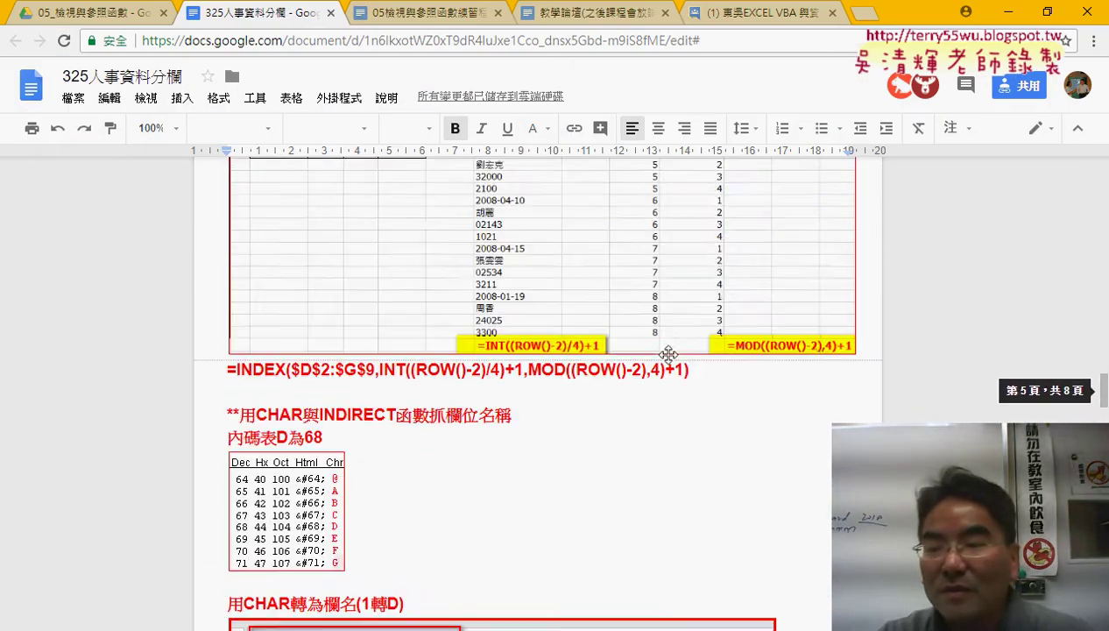
{"action": "left_click_drag", "start_coordinate": [1105, 383], "coordinate": [1105, 207]}
{"action": "left_click_drag", "start_coordinate": [238, 424], "coordinate": [313, 424]}
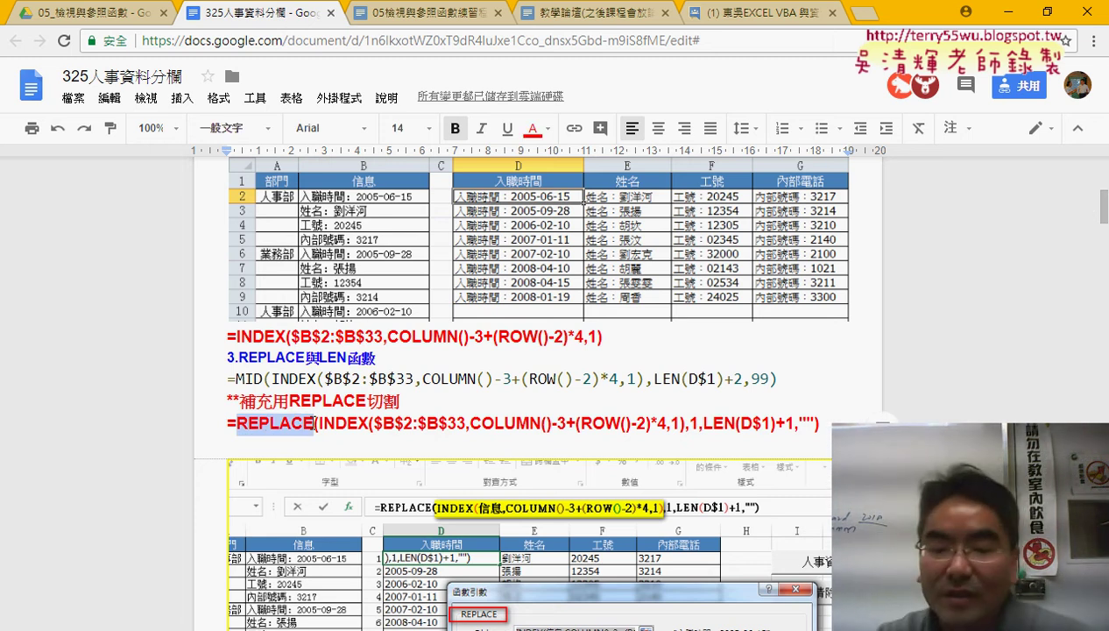
{"action": "scroll", "coordinate": [540, 263], "scroll_direction": "down", "scroll_amount": 4}
{"action": "scroll", "coordinate": [541, 210], "scroll_direction": "down", "scroll_amount": 1}
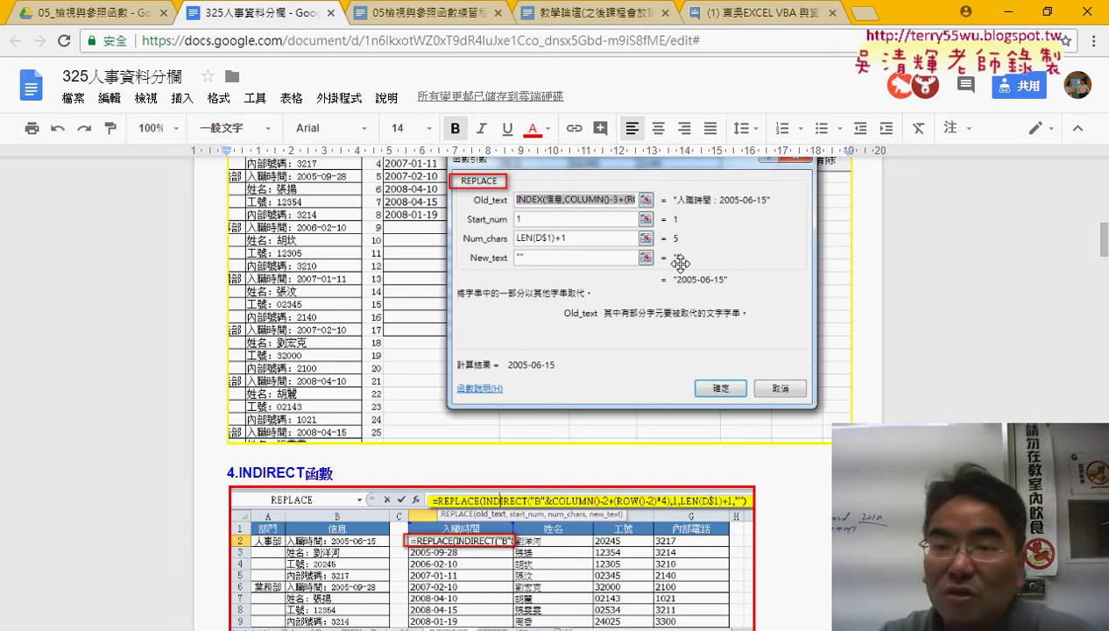
{"action": "left_click", "coordinate": [1006, 17]}
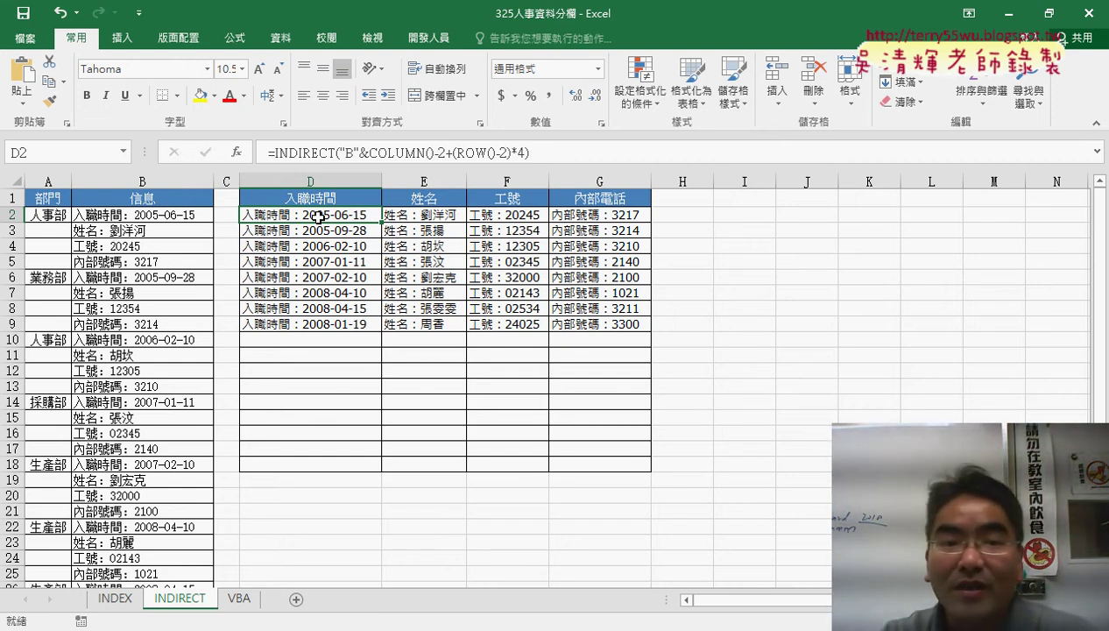
Step: Cut the INDIRECT expression from D2 and insert REPLACE from the Text category
{"action": "left_click_drag", "start_coordinate": [276, 153], "coordinate": [566, 152]}
{"action": "right_click", "coordinate": [461, 151]}
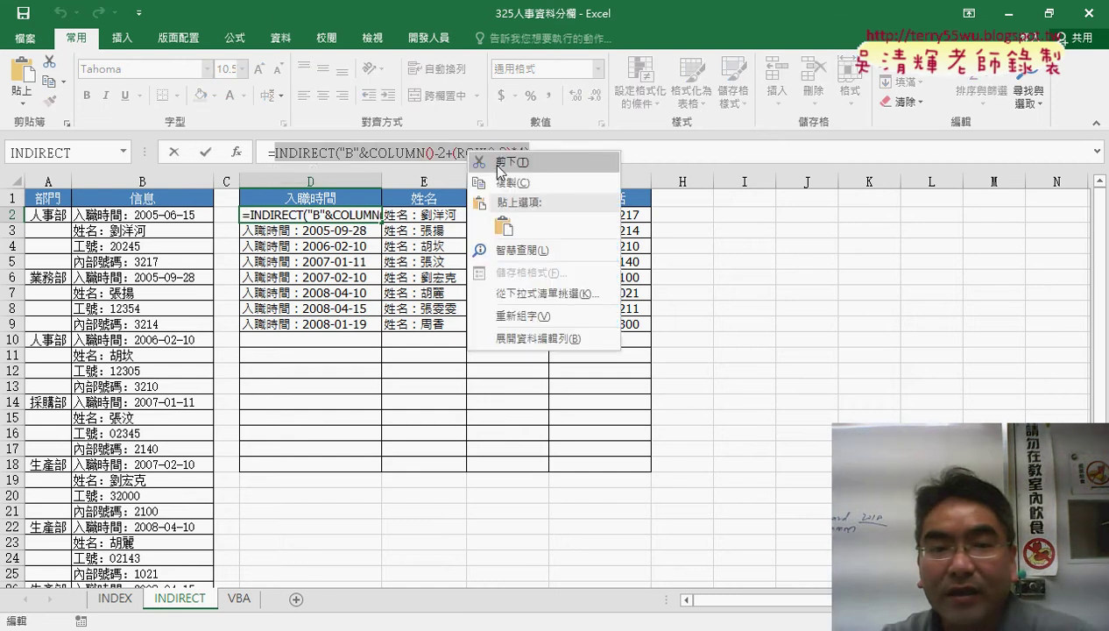
{"action": "left_click", "coordinate": [496, 162]}
{"action": "left_click", "coordinate": [236, 152]}
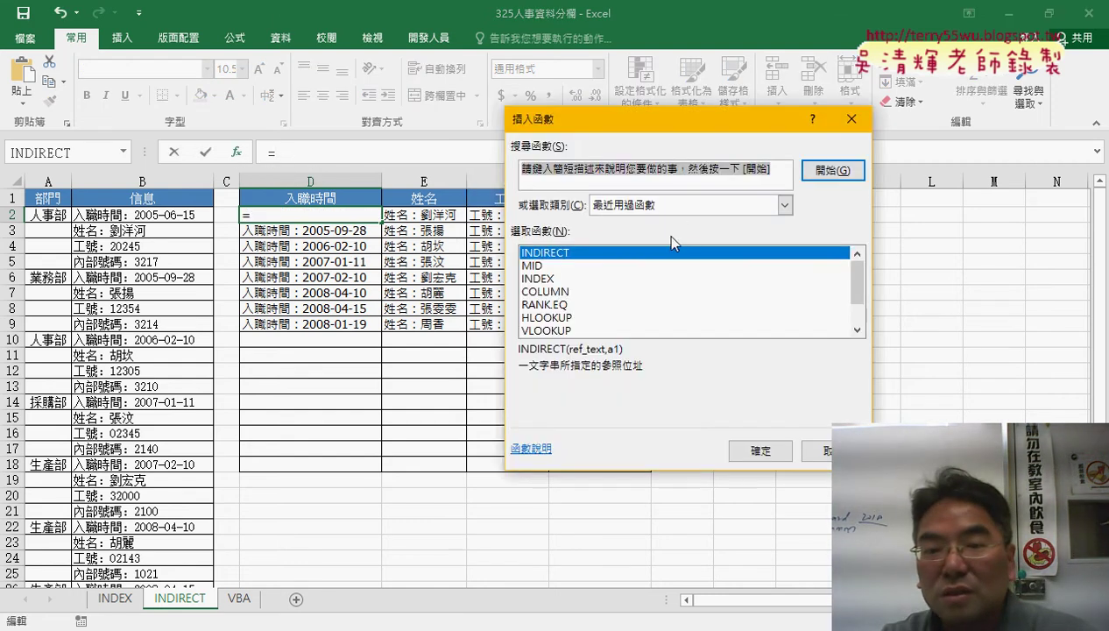
{"action": "left_click", "coordinate": [675, 205]}
{"action": "left_click", "coordinate": [672, 326]}
{"action": "left_click_drag", "start_coordinate": [856, 268], "coordinate": [857, 296]}
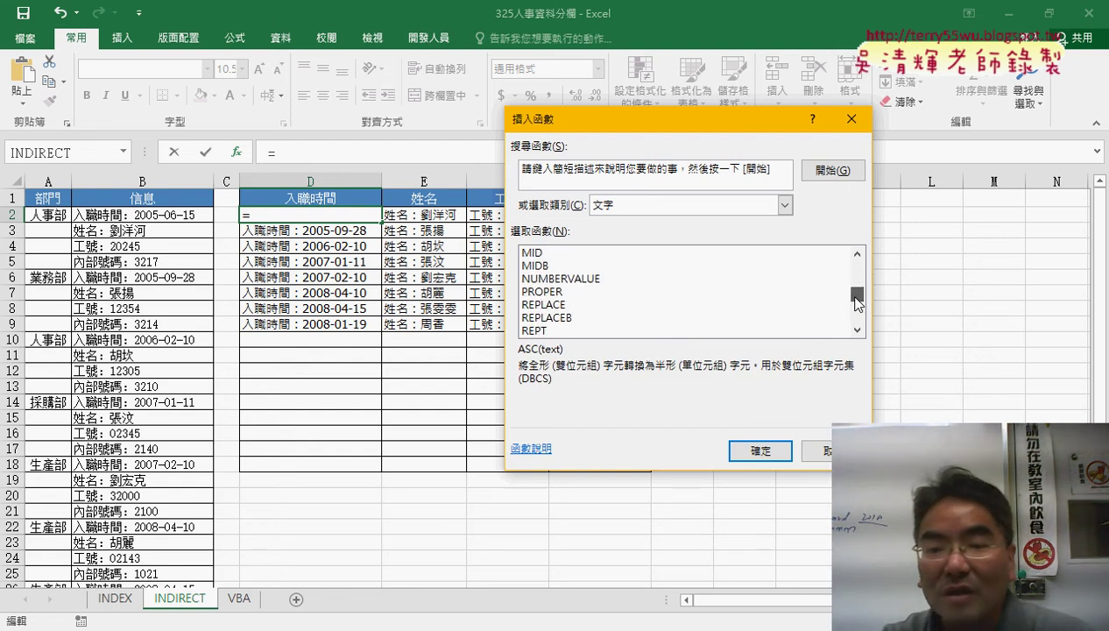
{"action": "left_click", "coordinate": [537, 307]}
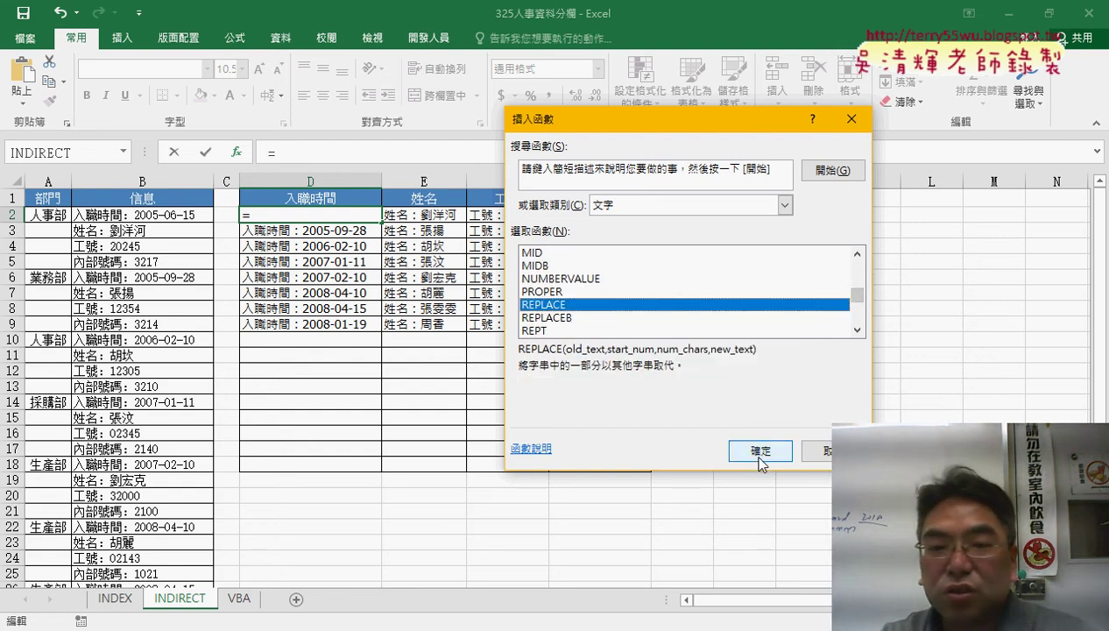
{"action": "left_click", "coordinate": [761, 451]}
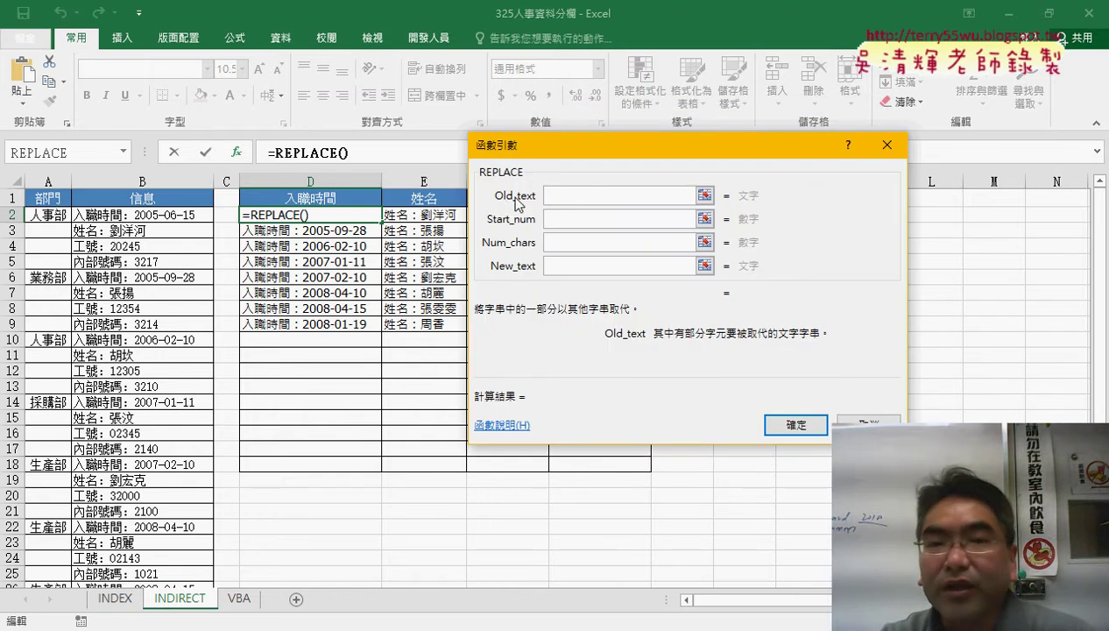
Step: Paste the INDIRECT expression as REPLACE's Old_text and set Start_num to 1
{"action": "right_click", "coordinate": [567, 196]}
{"action": "left_click", "coordinate": [596, 245]}
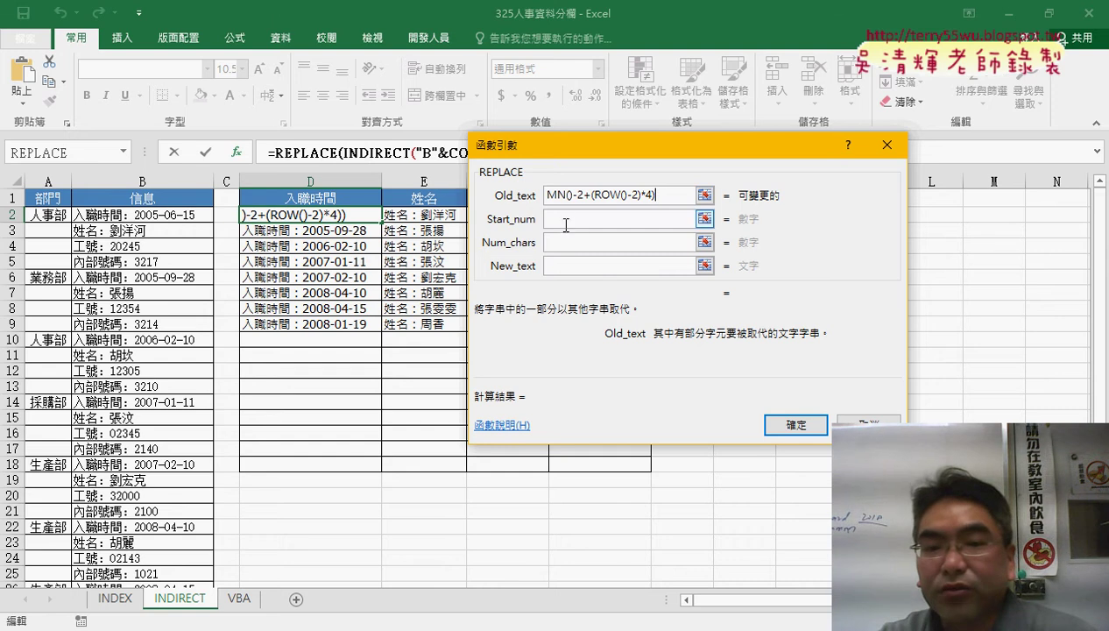
{"action": "left_click", "coordinate": [568, 219]}
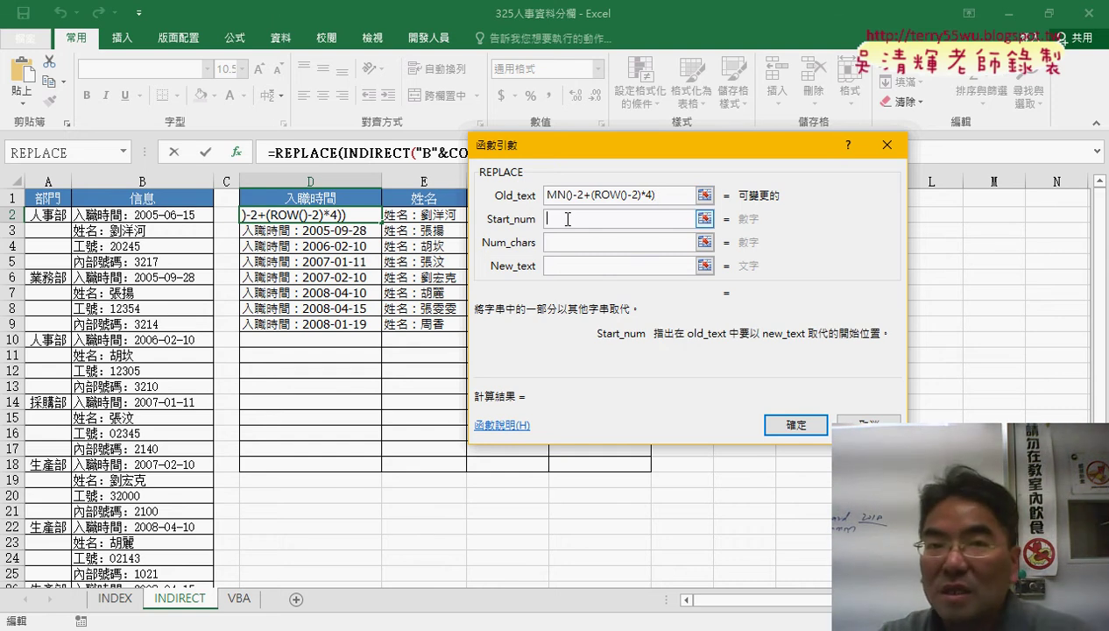
{"action": "type", "text": "1"}
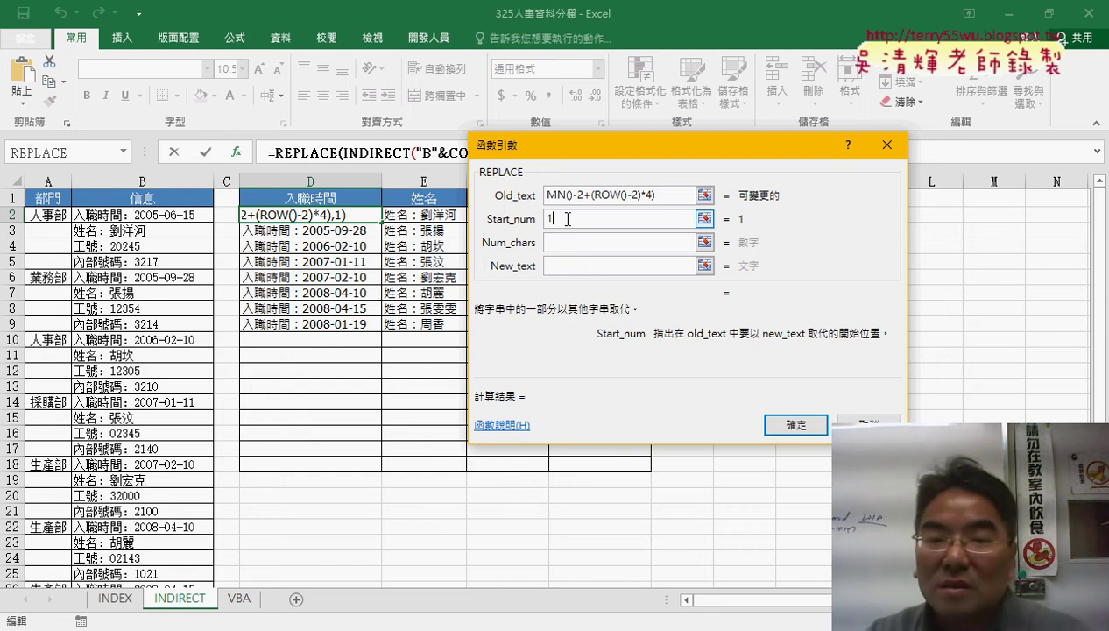
{"action": "key", "text": "Tab"}
{"action": "left_click_drag", "start_coordinate": [605, 154], "coordinate": [601, 280]}
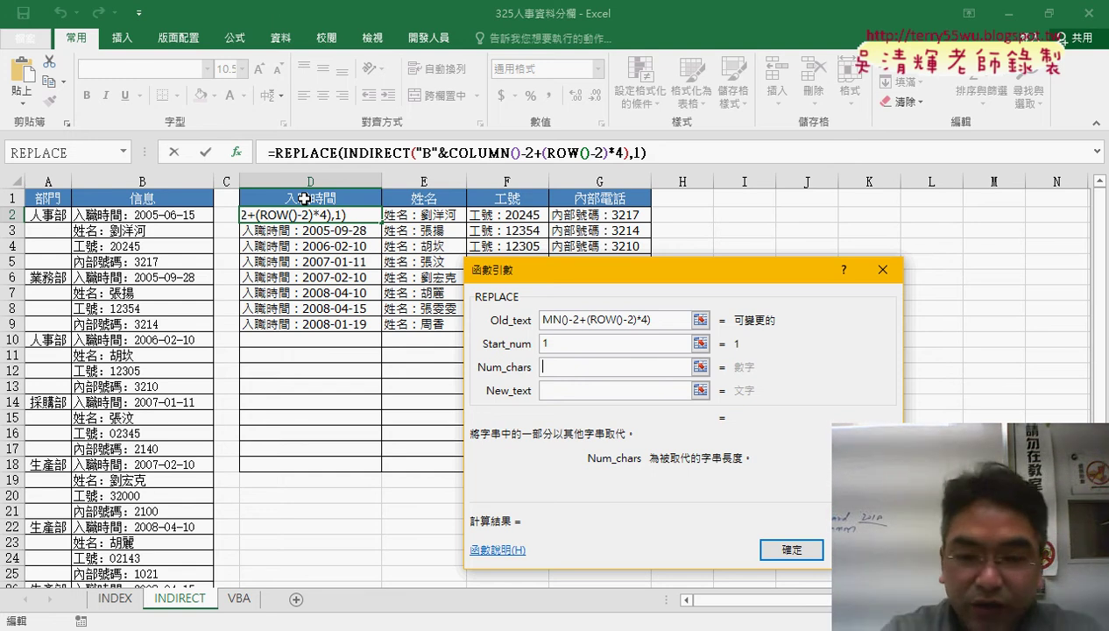
Step: Set REPLACE's Num_chars to len(D$1)+1 and New_text to an empty string ""
{"action": "type", "text": "len("}
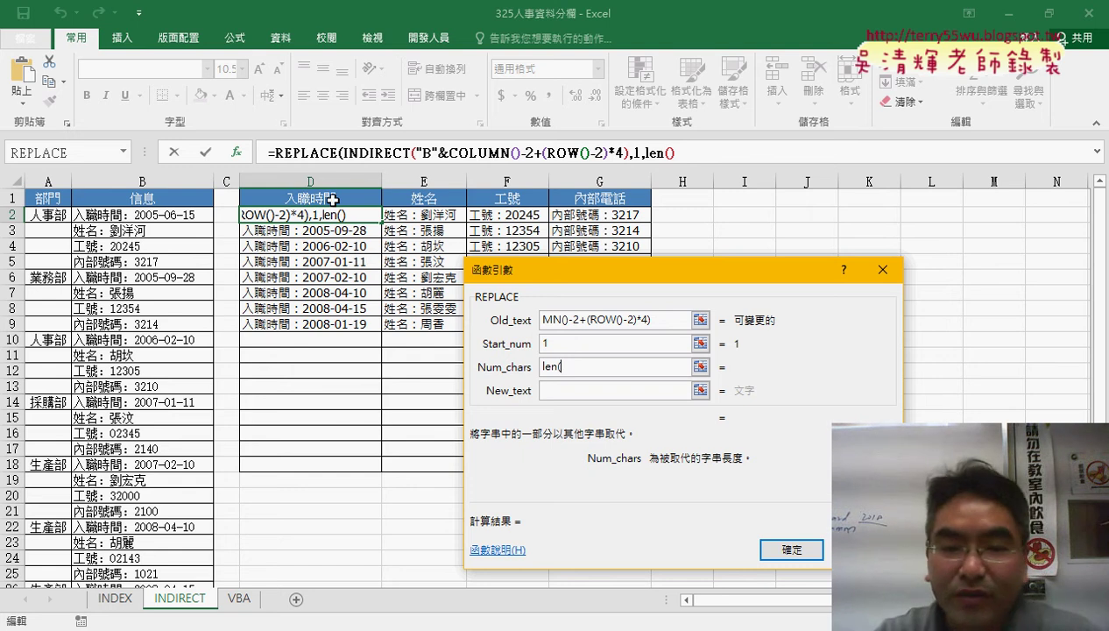
{"action": "left_click", "coordinate": [334, 199]}
{"action": "type", "text": ")"}
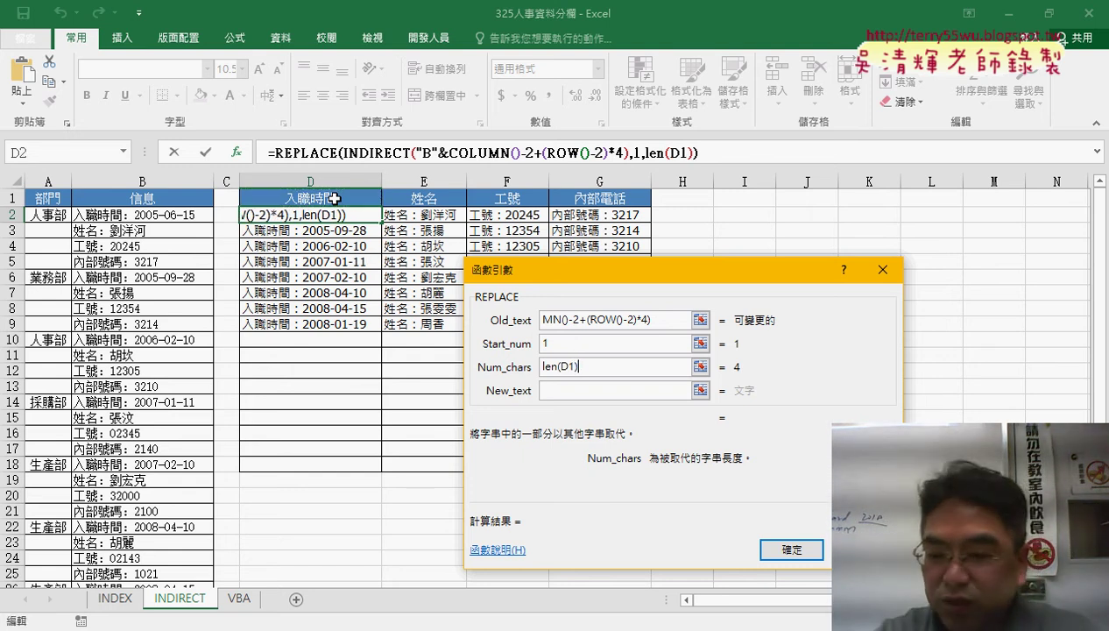
{"action": "type", "text": "+1"}
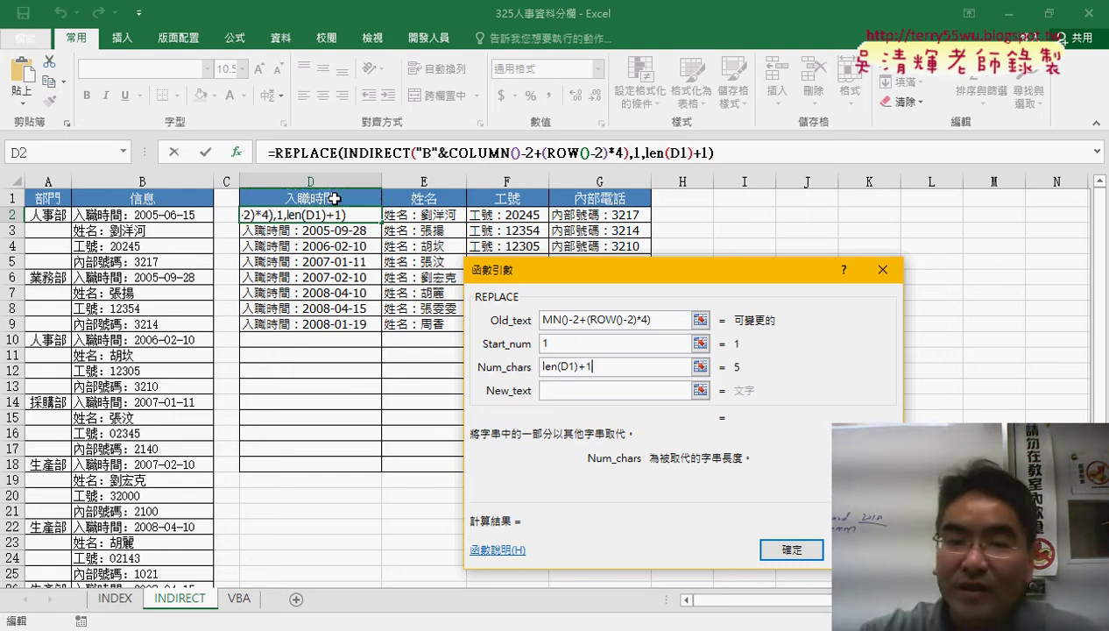
{"action": "left_click", "coordinate": [577, 392]}
{"action": "type", "text": "\"\""}
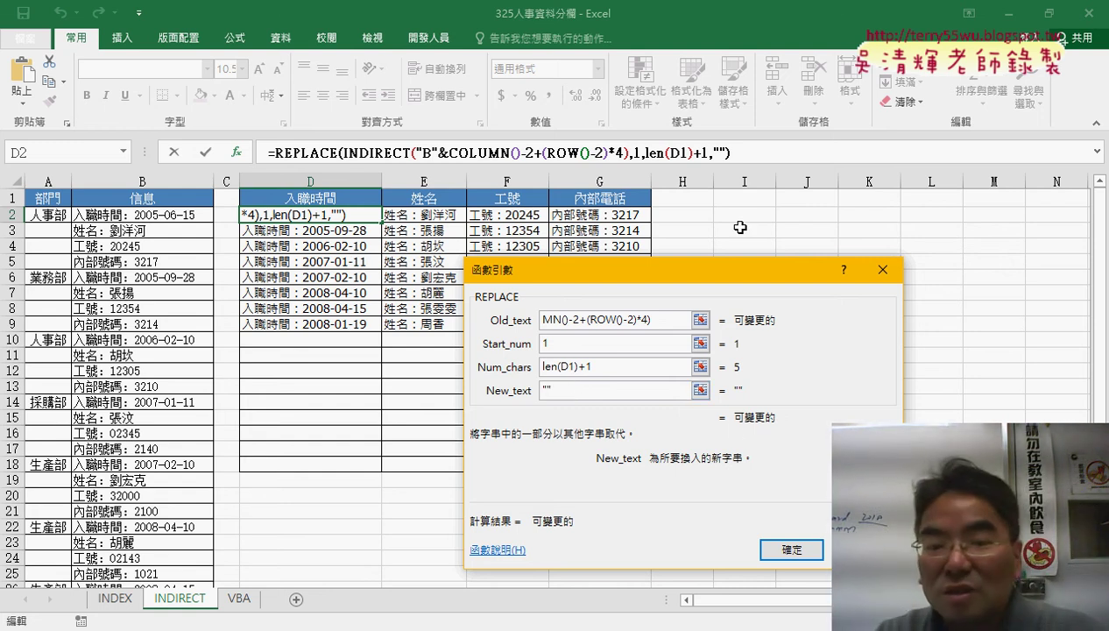
{"action": "left_click", "coordinate": [573, 367]}
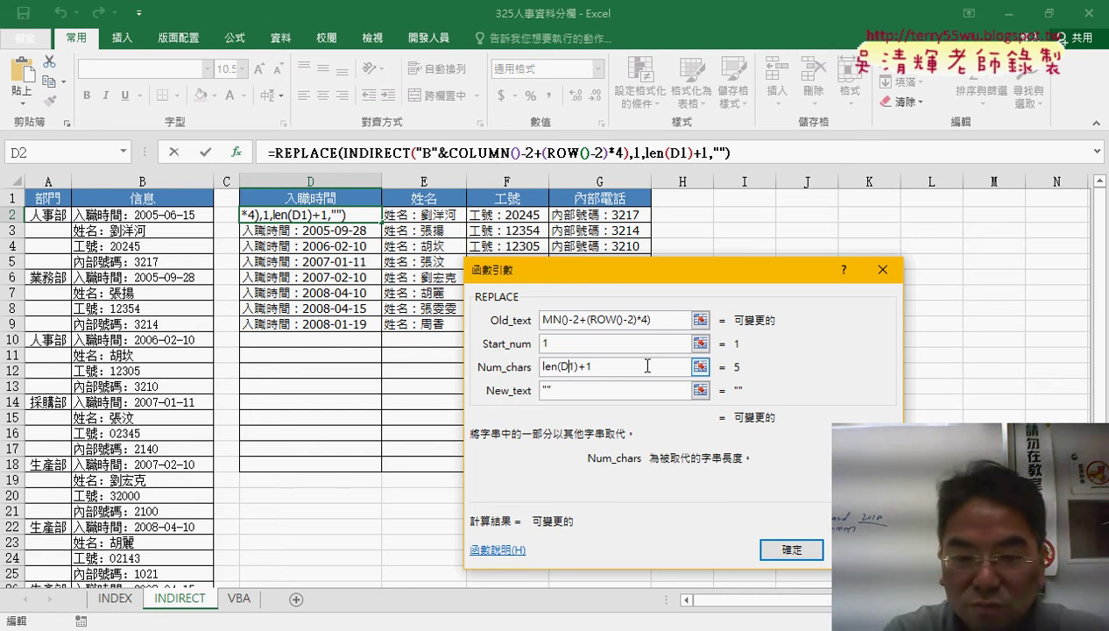
{"action": "type", "text": "$"}
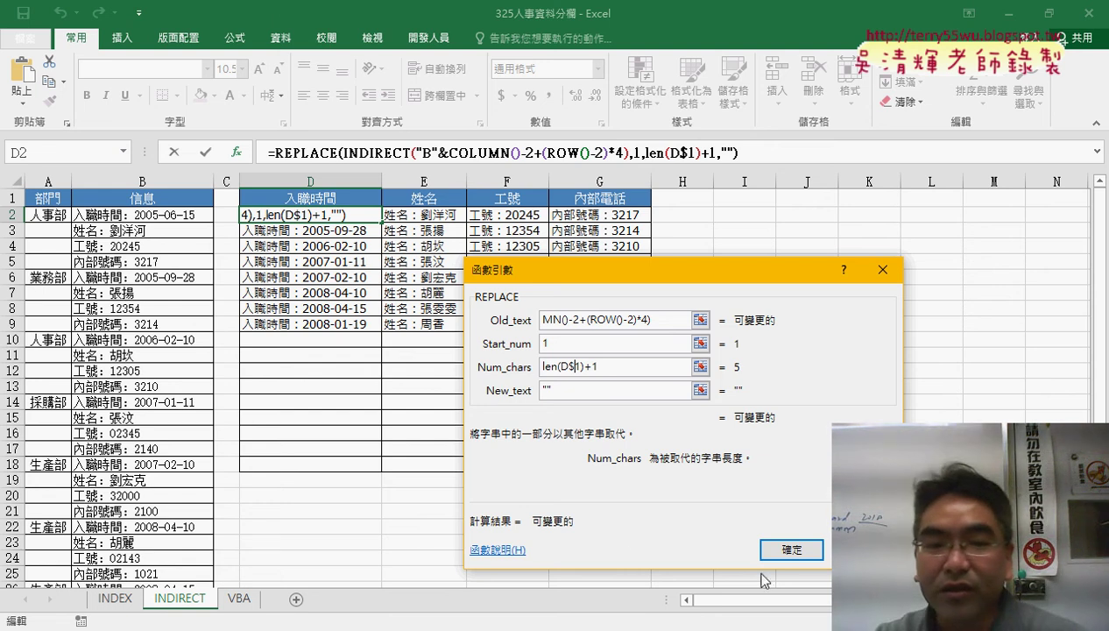
Step: Fill the REPLACE-wrapped INDIRECT formula from D2 through D2:G9 and AutoFit columns D to G
{"action": "left_click", "coordinate": [793, 551]}
{"action": "mouse_move", "coordinate": [381, 222]}
{"action": "left_mouse_down"}
{"action": "mouse_move", "coordinate": [650, 221]}
{"action": "mouse_move", "coordinate": [649, 329]}
{"action": "left_mouse_up"}
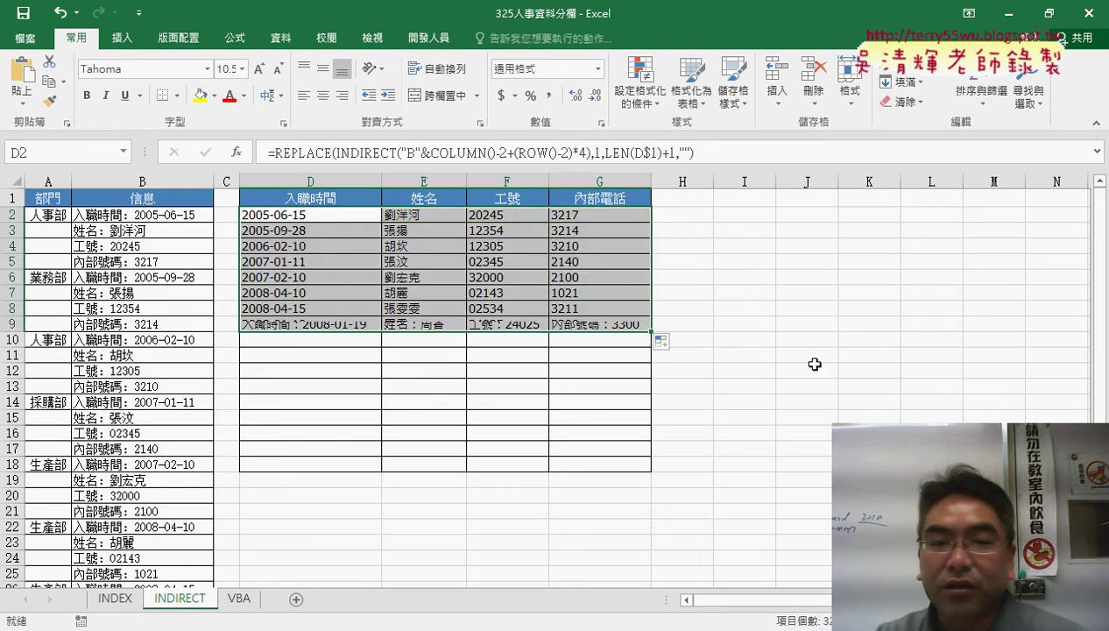
{"action": "left_click", "coordinate": [339, 179]}
{"action": "left_click_drag", "start_coordinate": [339, 179], "coordinate": [561, 179]}
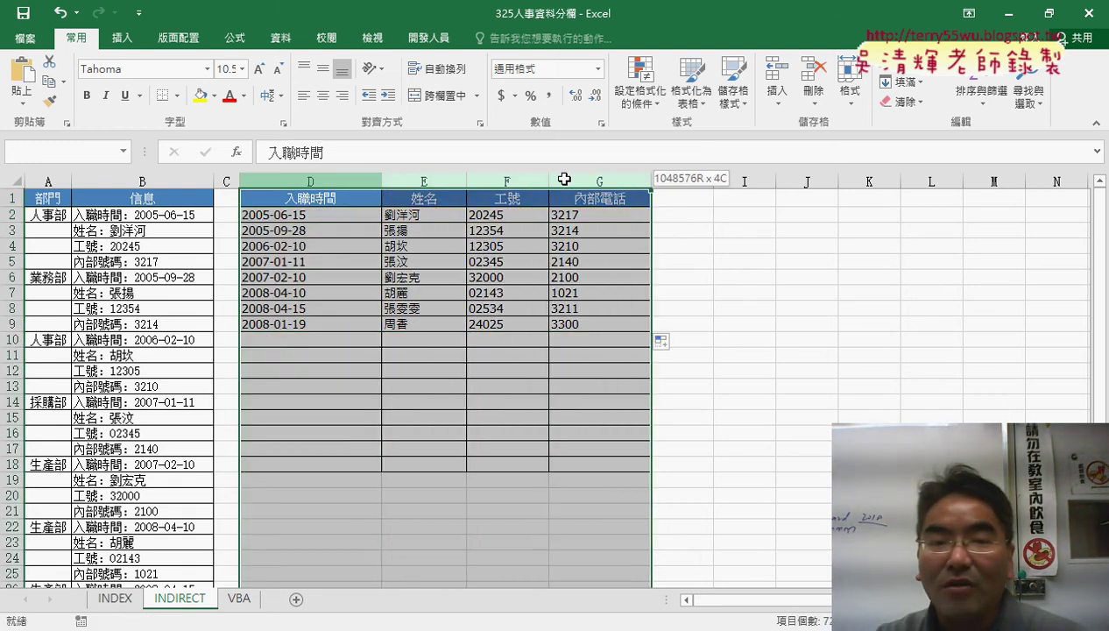
{"action": "double_click", "coordinate": [382, 183]}
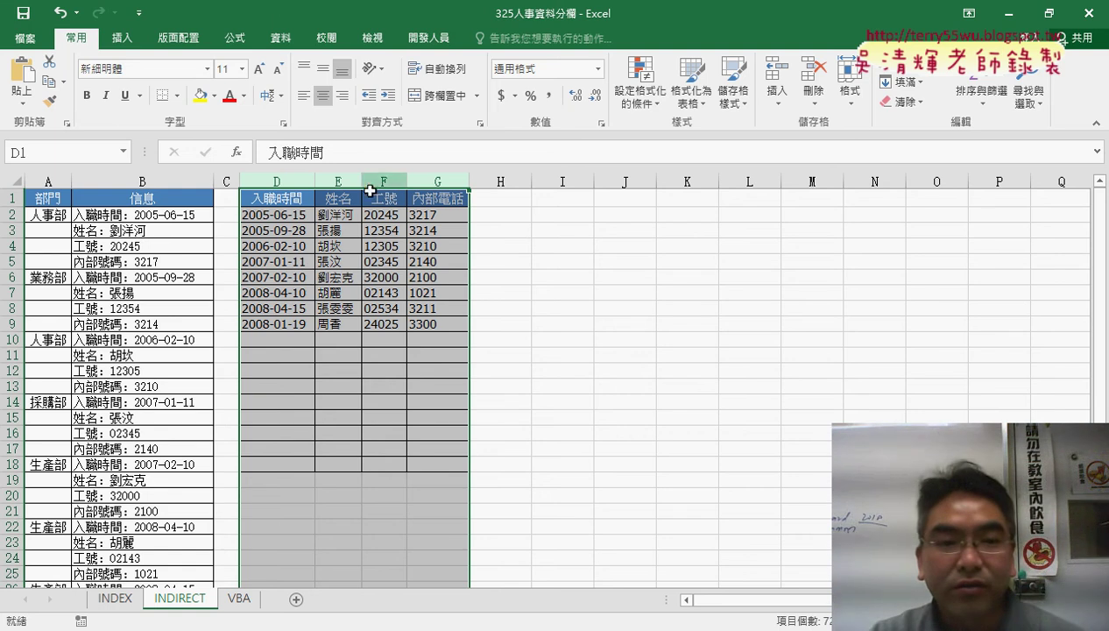
{"action": "left_click", "coordinate": [271, 215]}
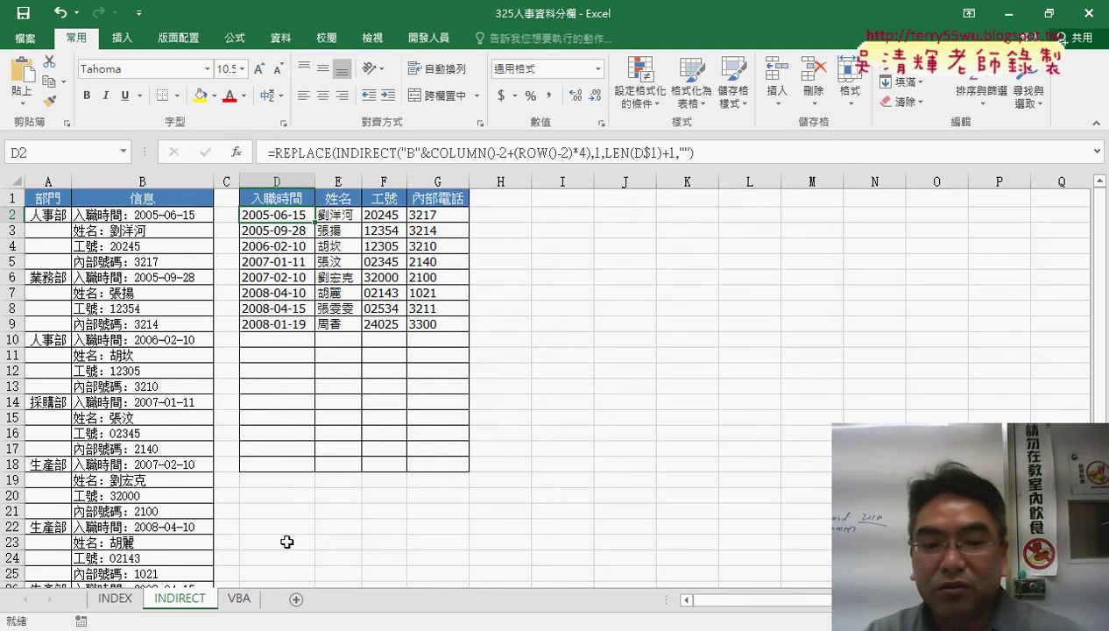
Step: On the VBA sheet, run the macros that fill the table with numbers 2–33, then labelled and unlabelled personnel data
{"action": "left_click", "coordinate": [240, 599]}
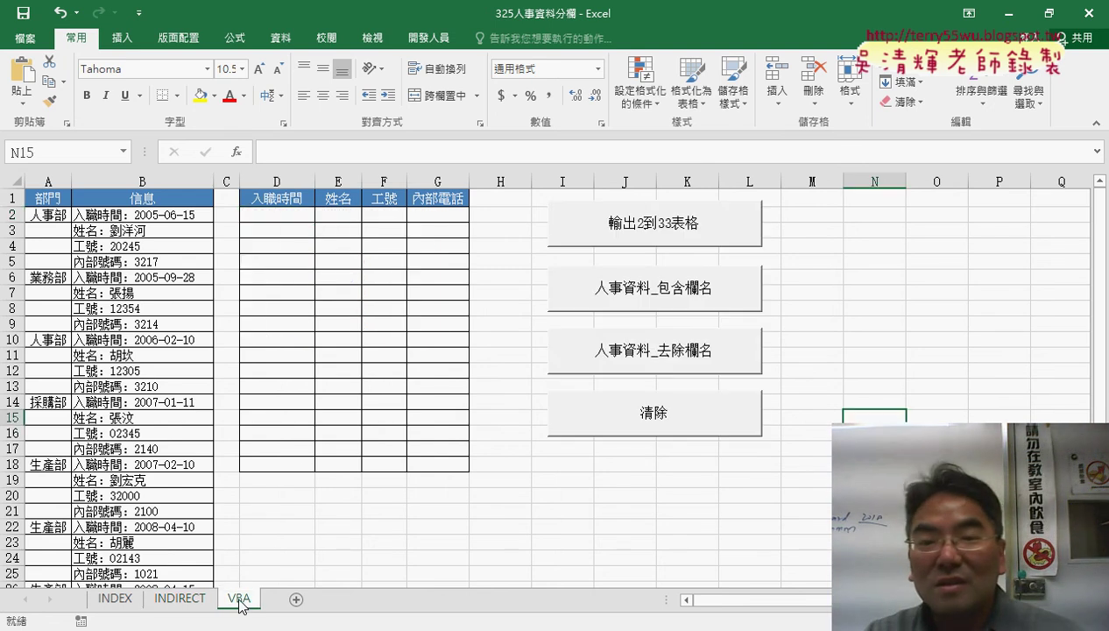
{"action": "left_click", "coordinate": [643, 230]}
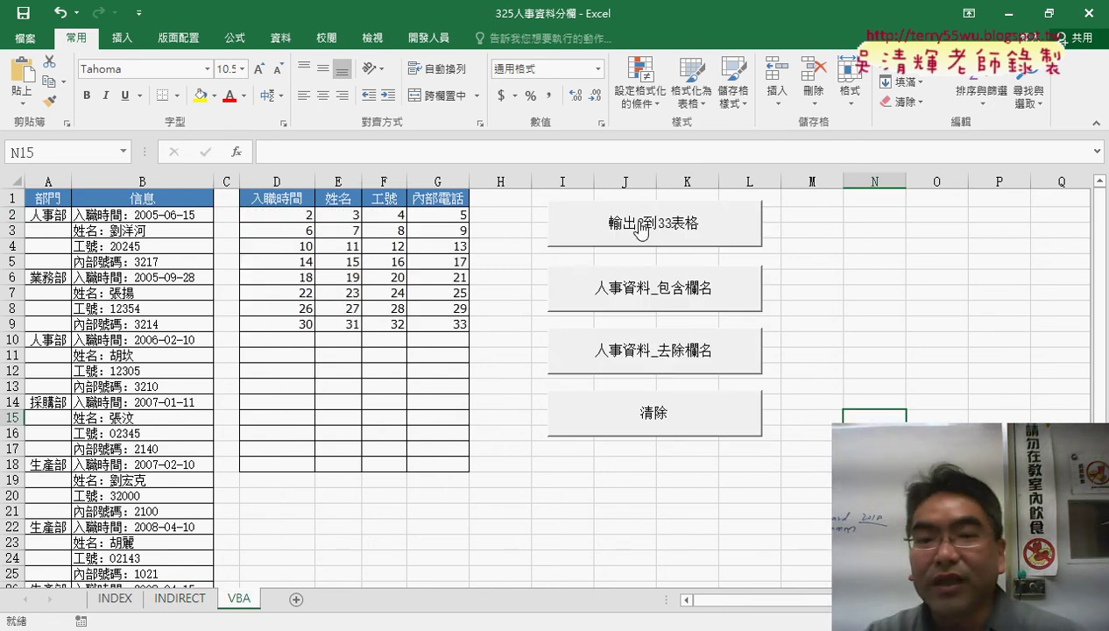
{"action": "left_click", "coordinate": [650, 302]}
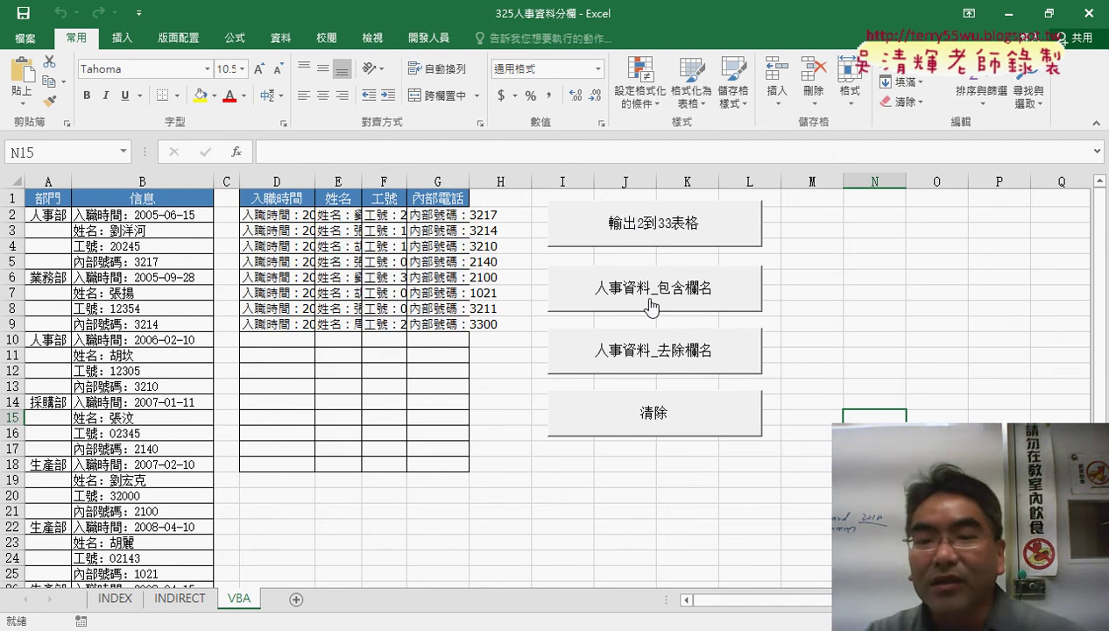
{"action": "left_click", "coordinate": [649, 357]}
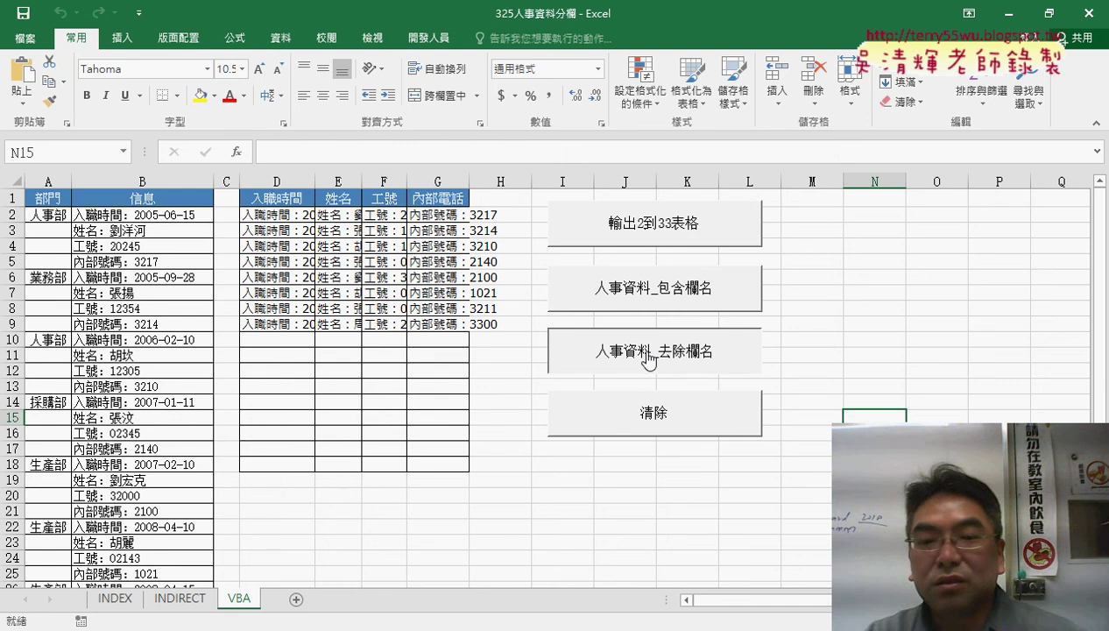
Step: Clear the VBA table's data, compare with the INDIRECT sheet, and return to VBA
{"action": "left_click", "coordinate": [647, 424]}
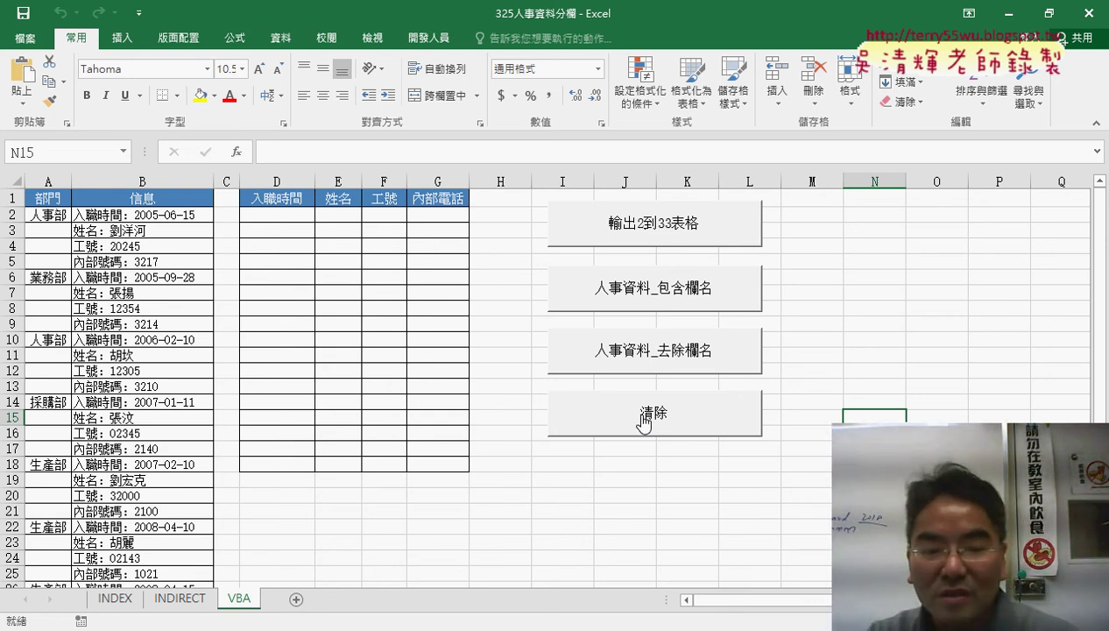
{"action": "left_click", "coordinate": [179, 599]}
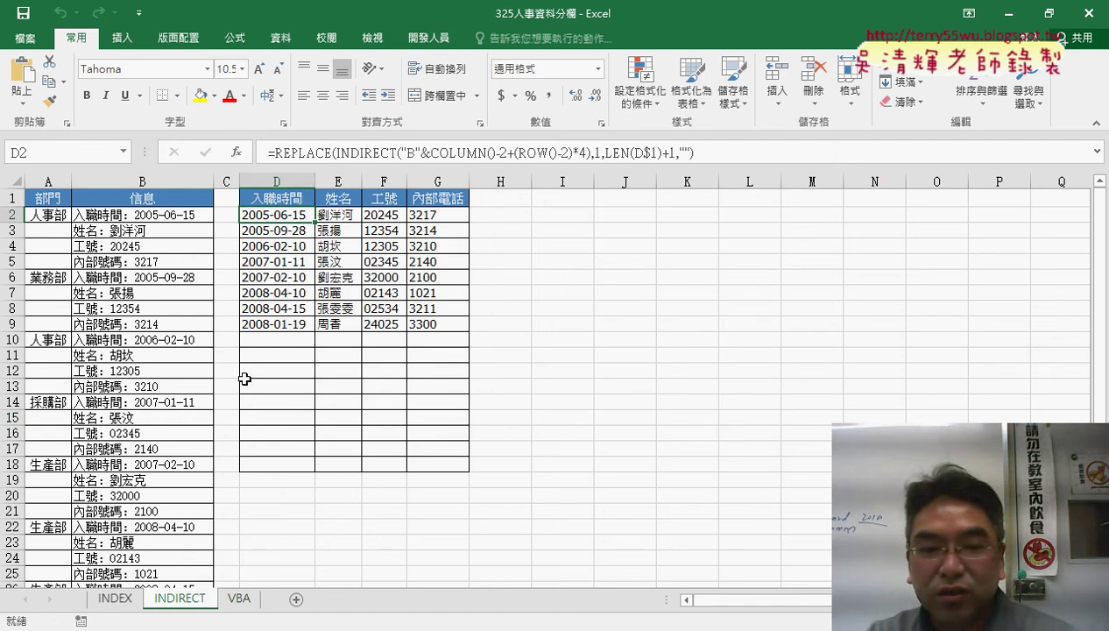
{"action": "left_click", "coordinate": [242, 600]}
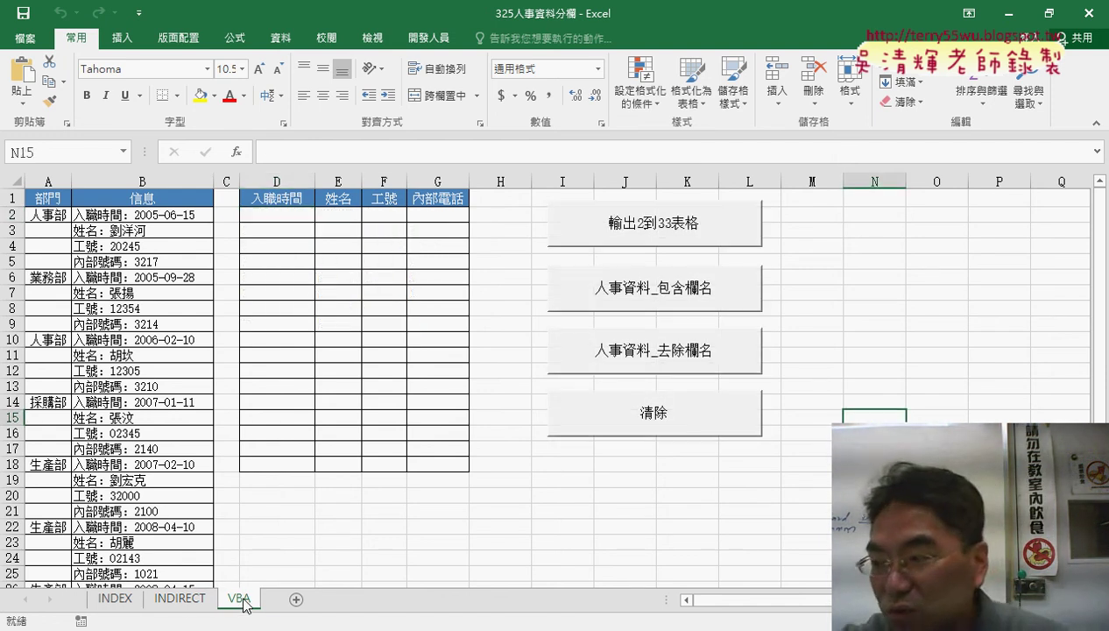